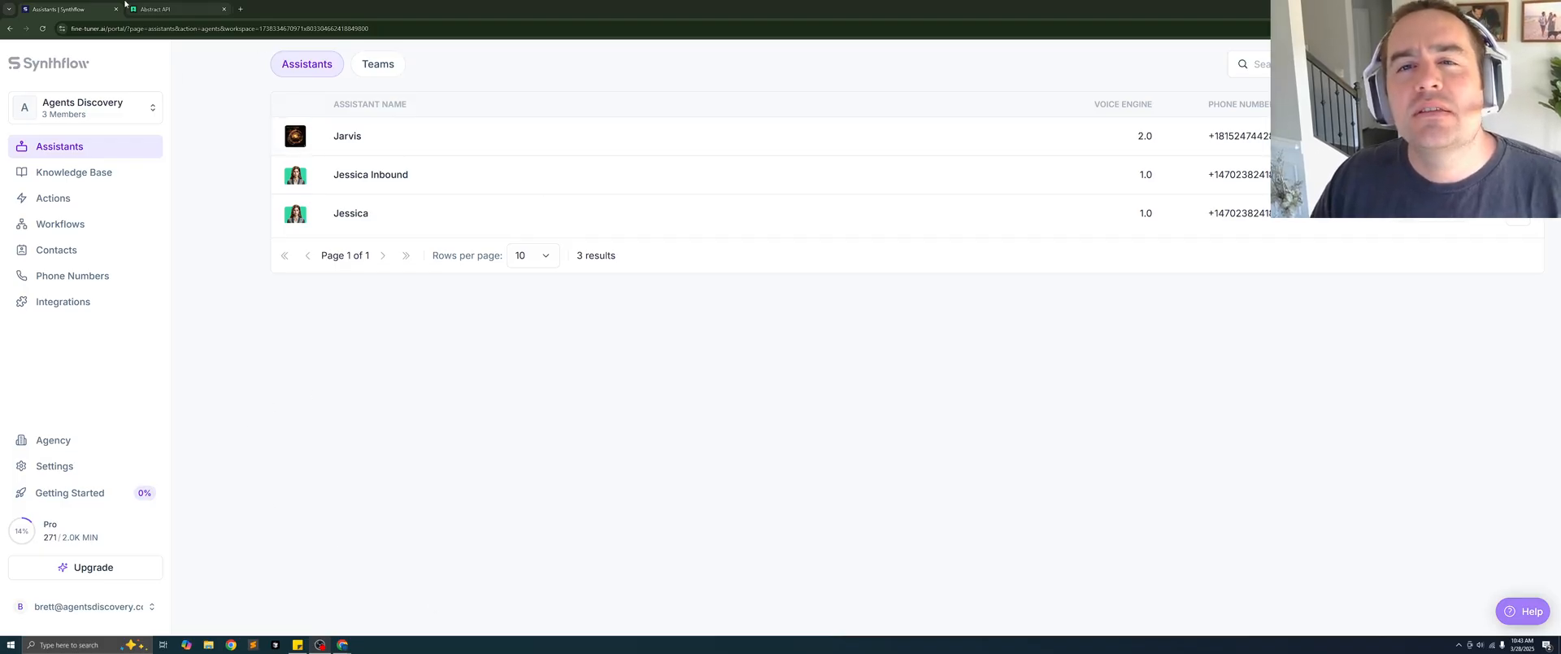
- Switch to Abstract API, open its Email Validation API and examine the primary key on the test page
{"action": "left_click", "coordinate": [155, 9]}
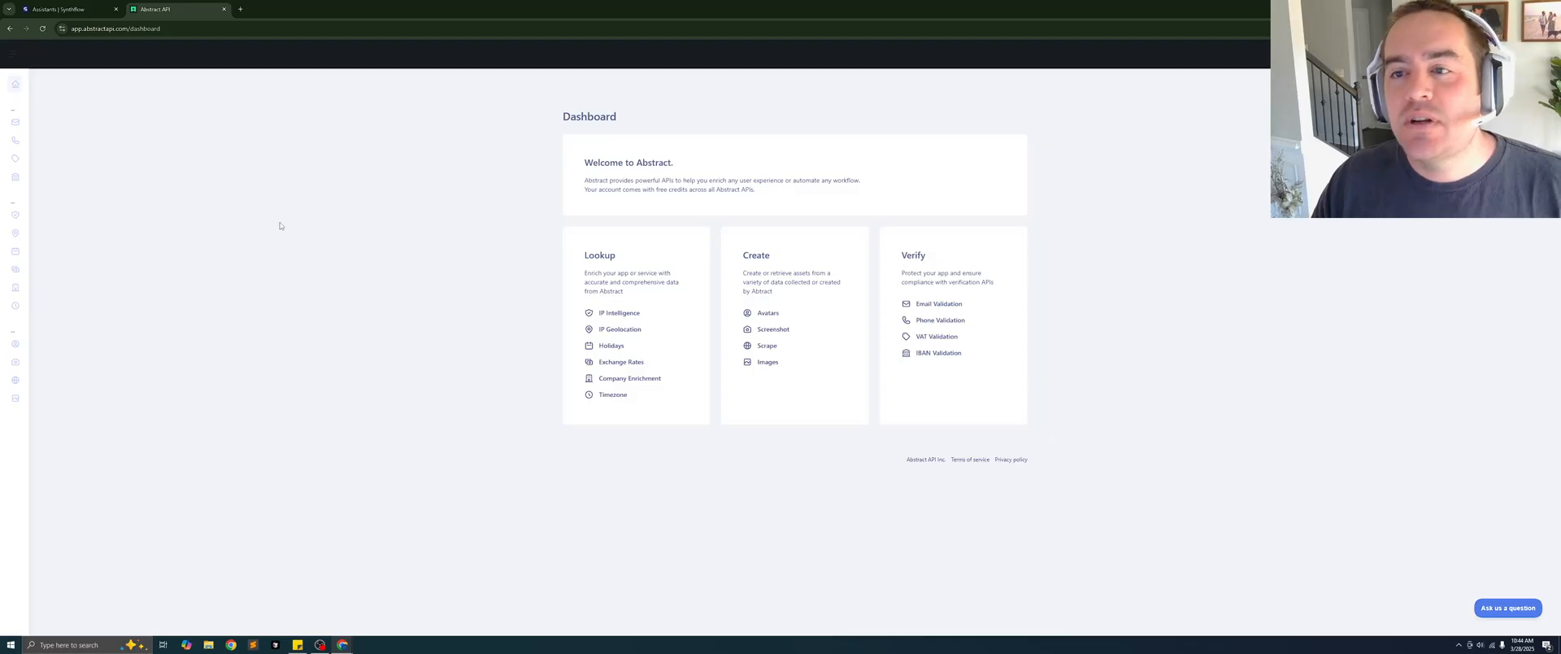
{"action": "left_click", "coordinate": [938, 304]}
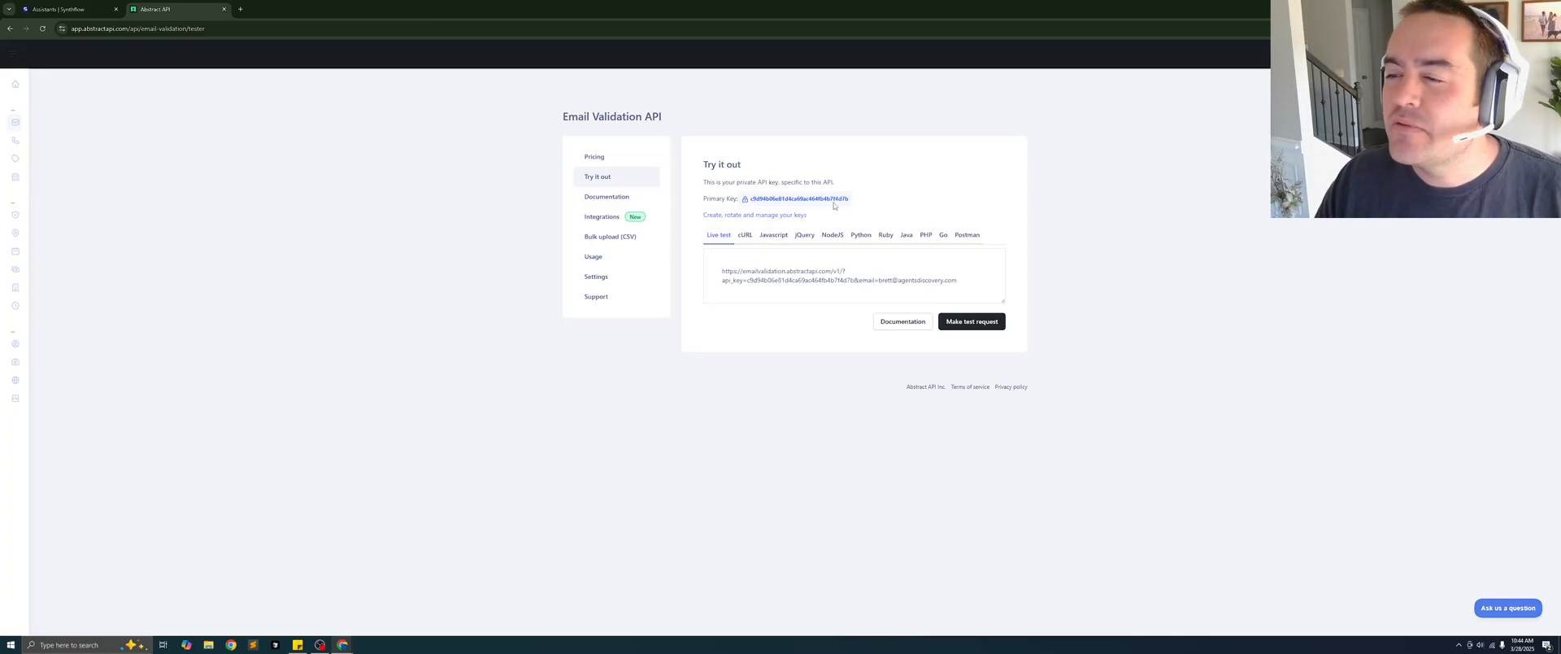
{"action": "left_click_drag", "start_coordinate": [843, 197], "coordinate": [745, 198]}
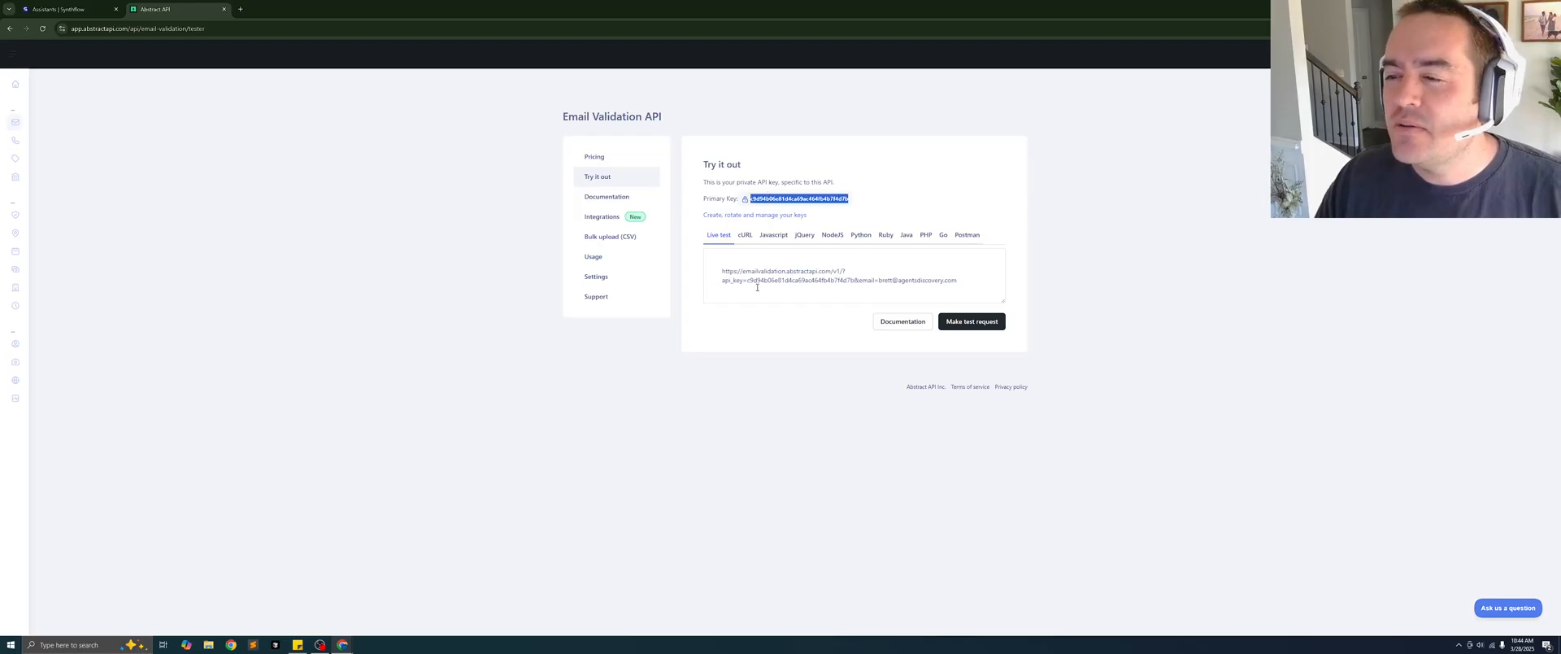
{"action": "left_click", "coordinate": [797, 302]}
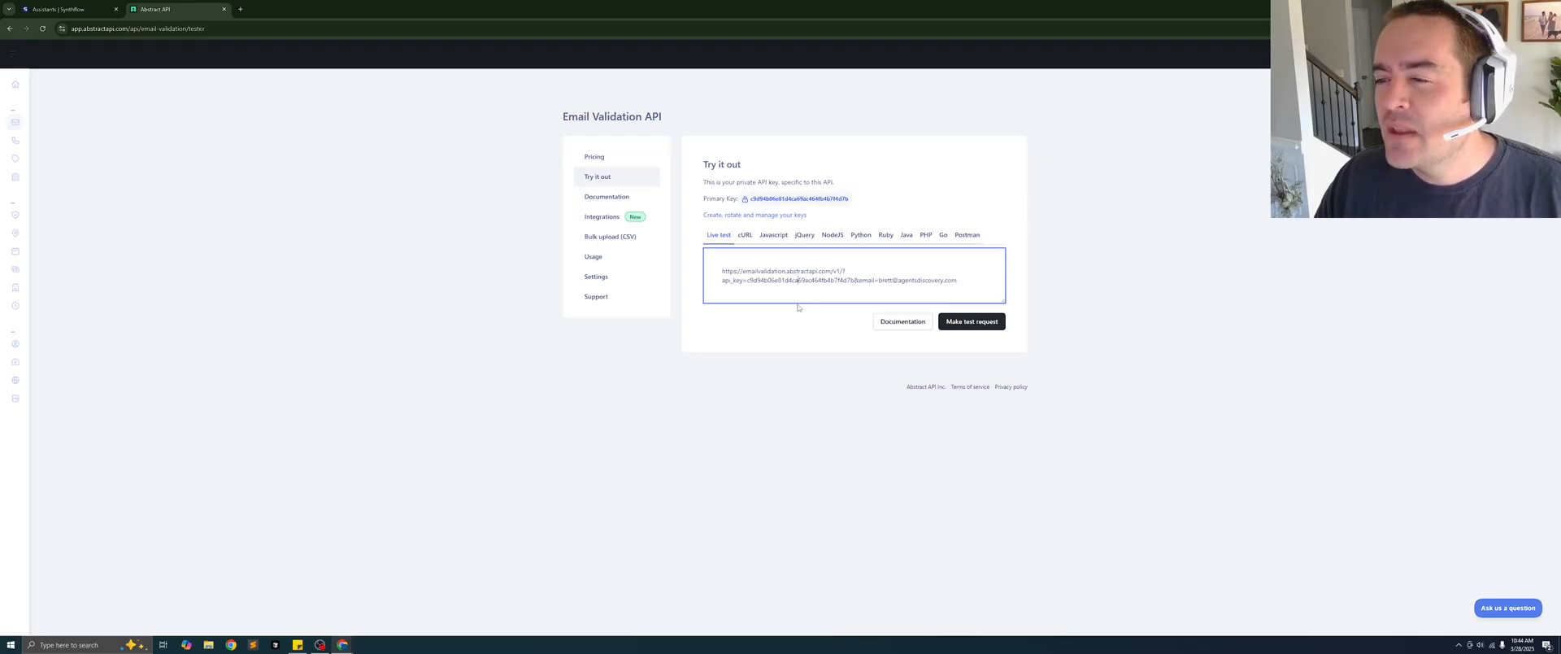
- Examine the live test request URL, including its API key portion and the email parameter
{"action": "left_click_drag", "start_coordinate": [957, 285], "coordinate": [702, 269]}
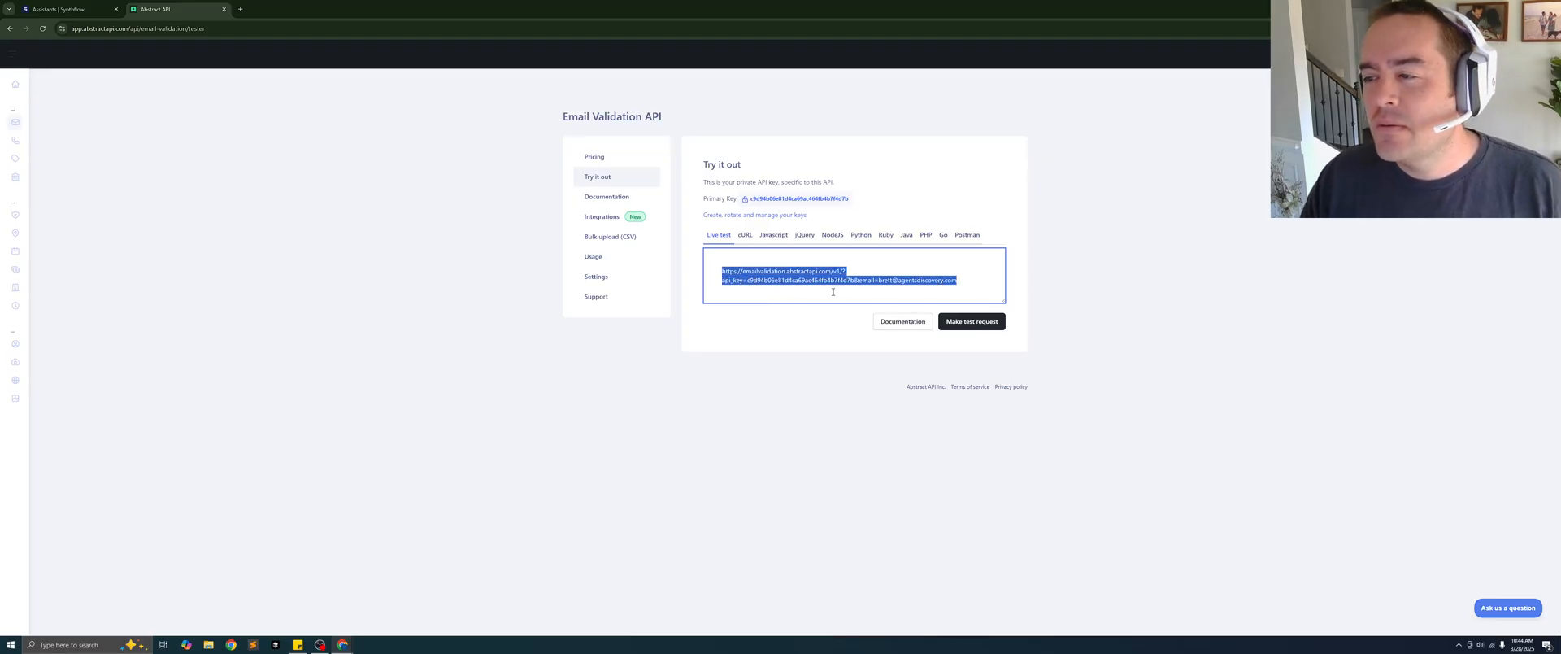
{"action": "left_click", "coordinate": [872, 286]}
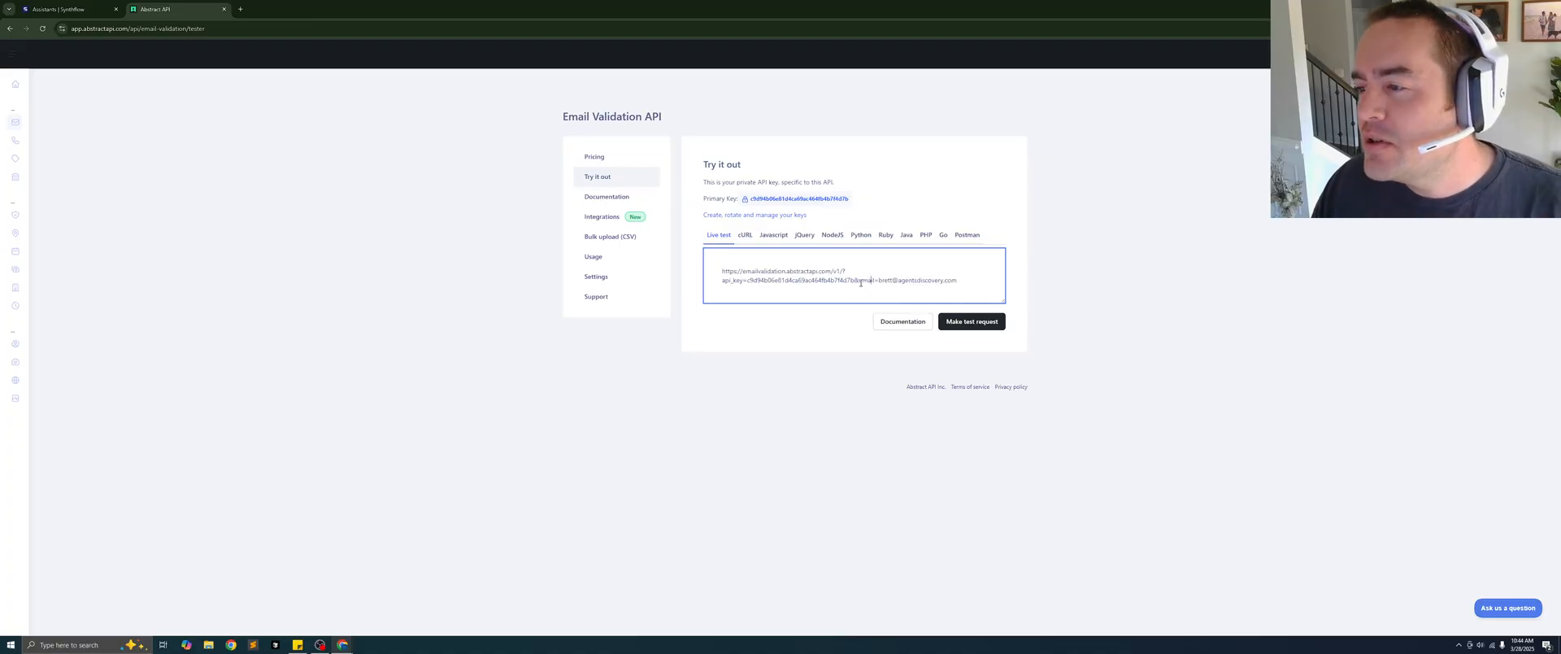
{"action": "left_click_drag", "start_coordinate": [856, 279], "coordinate": [722, 280]}
{"action": "left_click", "coordinate": [893, 309]}
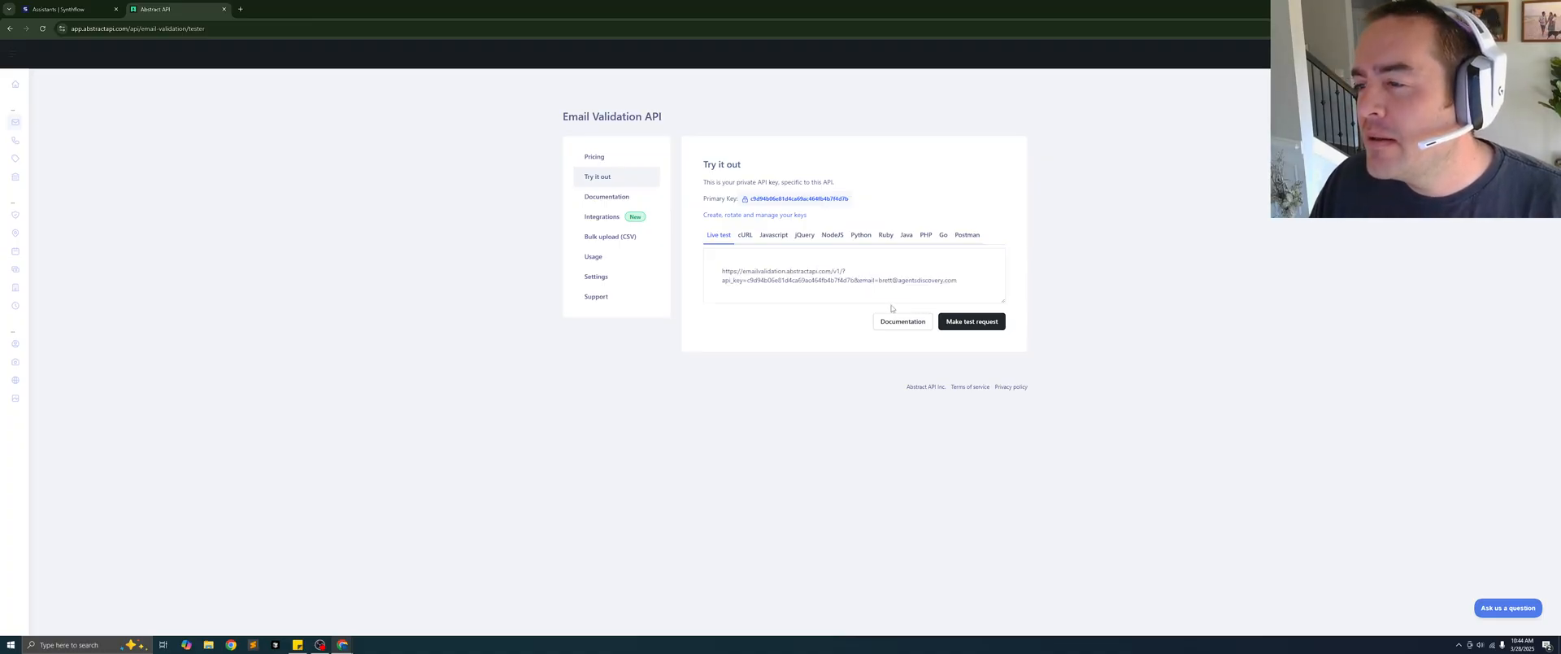
{"action": "left_click_drag", "start_coordinate": [963, 281], "coordinate": [880, 283]}
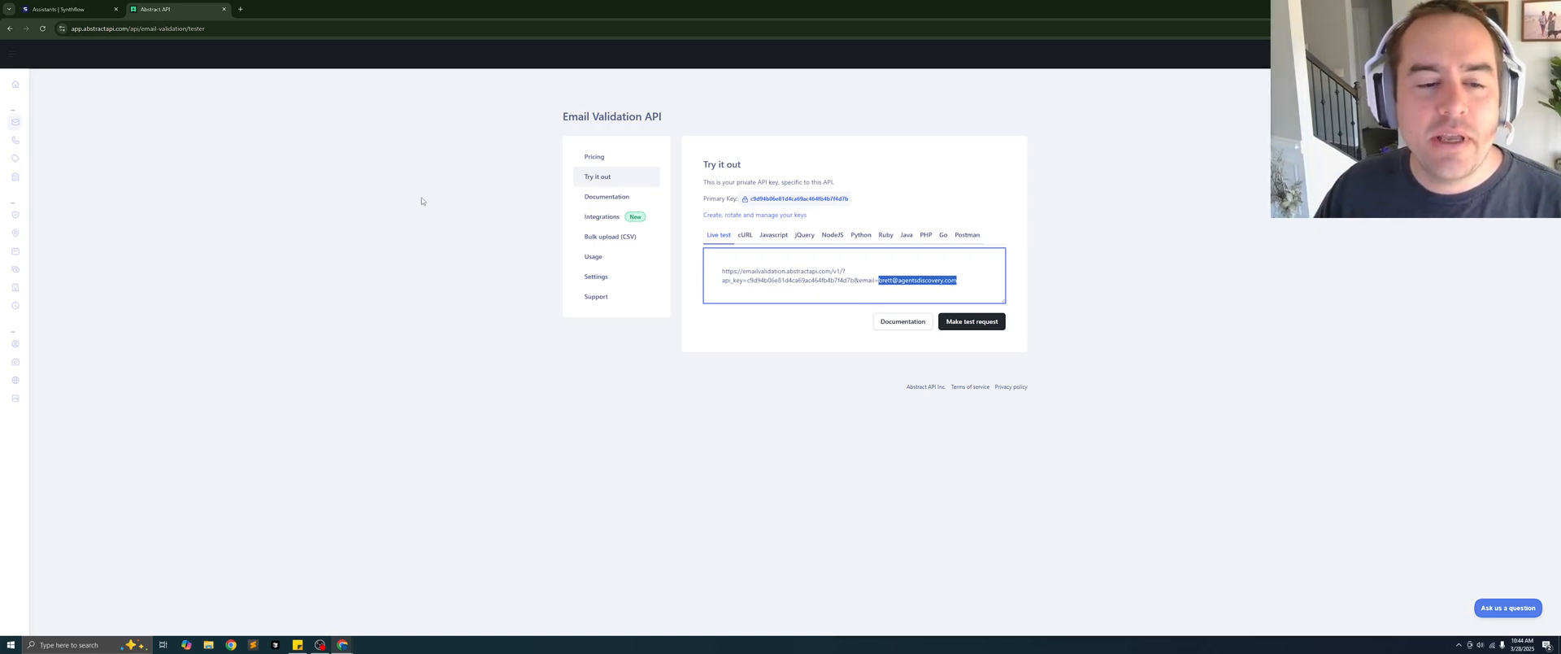
{"action": "left_click", "coordinate": [797, 307]}
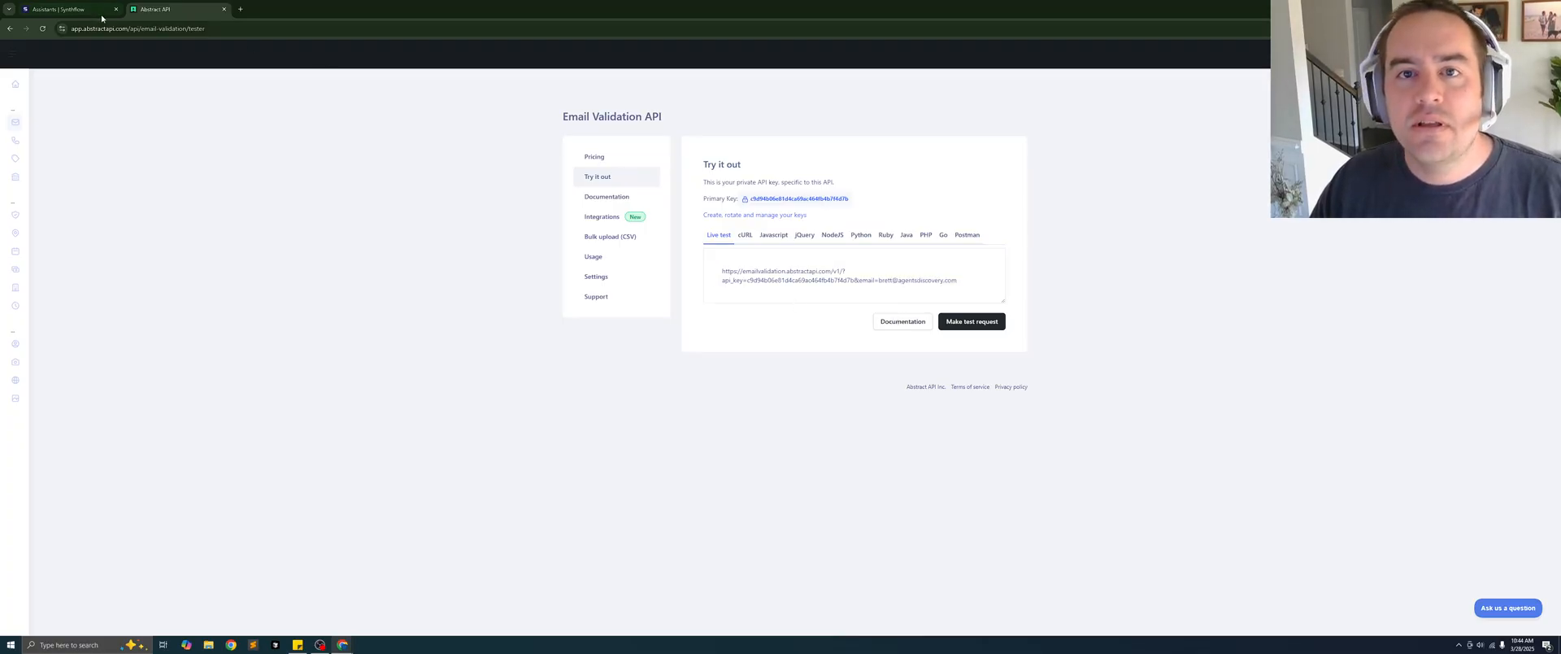
- Switch to Synthflow and open the Deliverable email custom action among the outbound Jessica assistant's during-call actions
{"action": "left_click", "coordinate": [67, 9]}
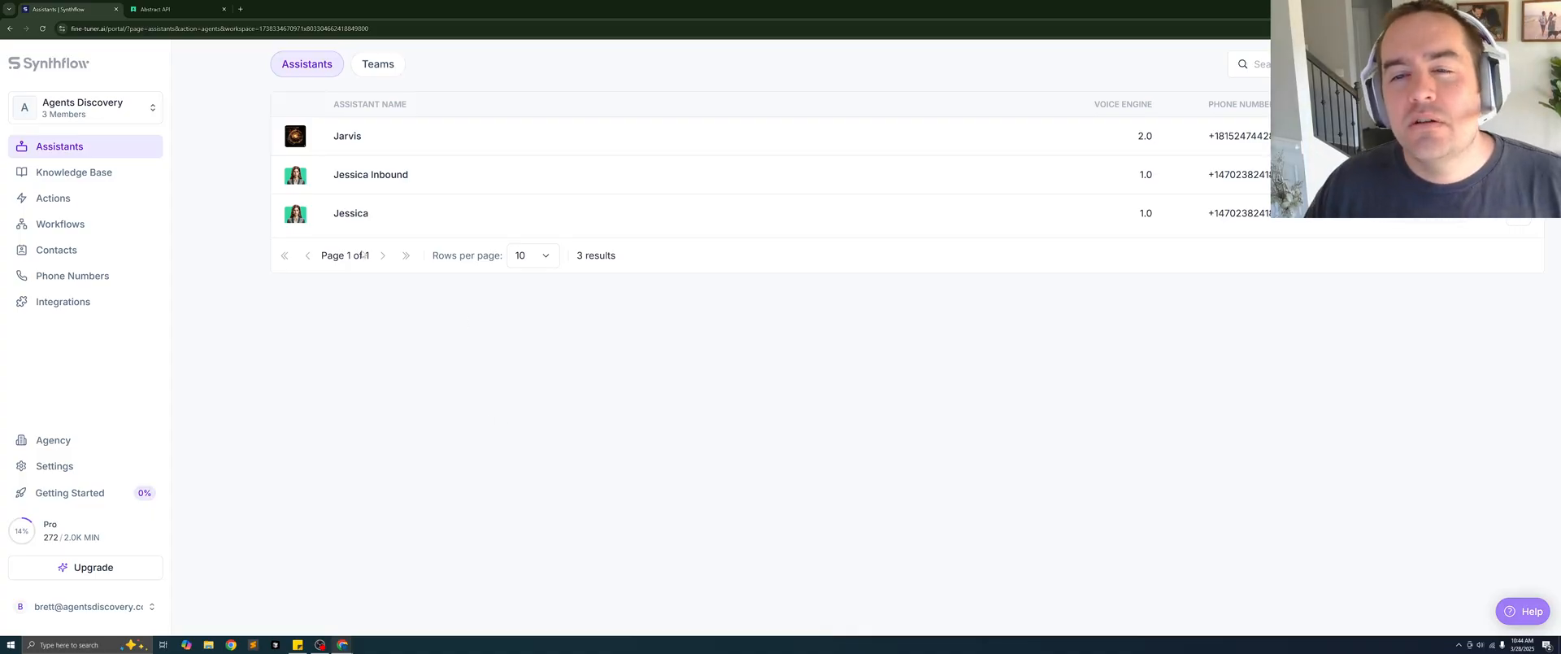
{"action": "left_click", "coordinate": [345, 213]}
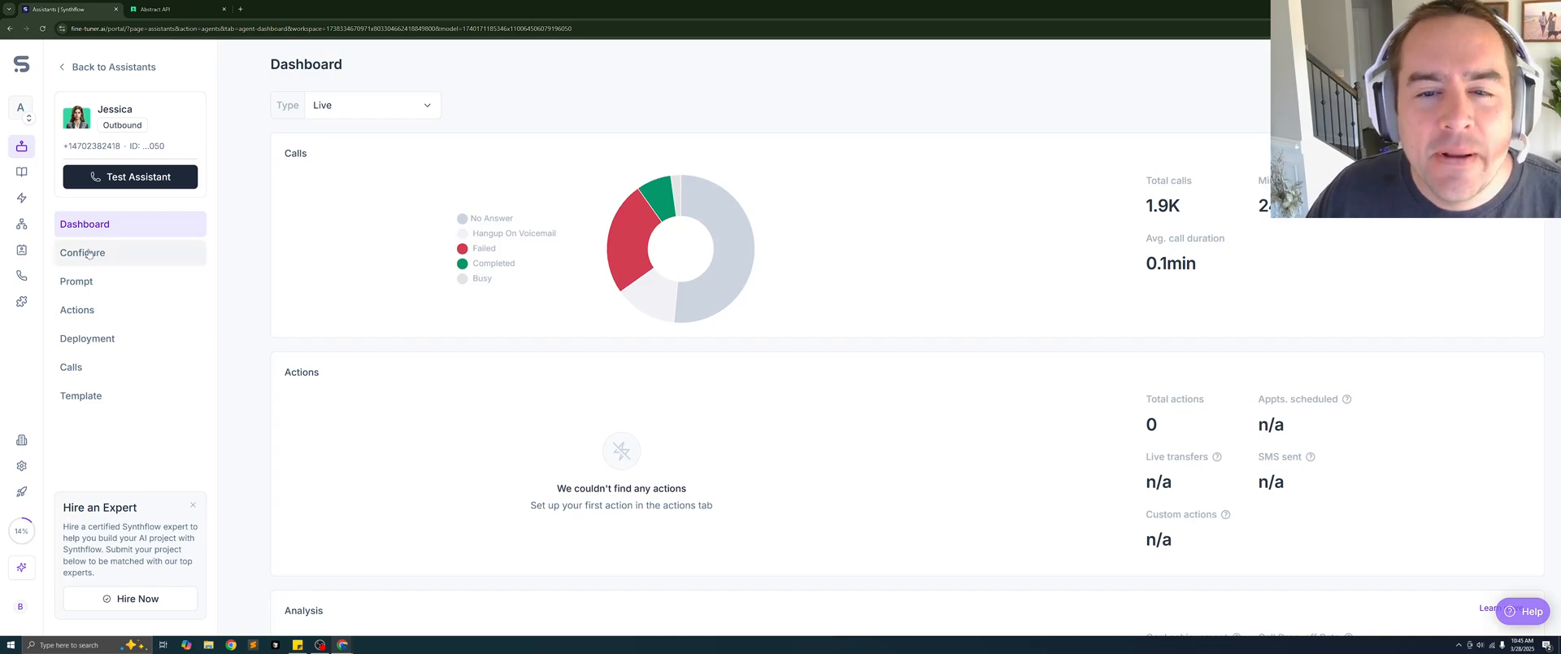
{"action": "left_click", "coordinate": [87, 317]}
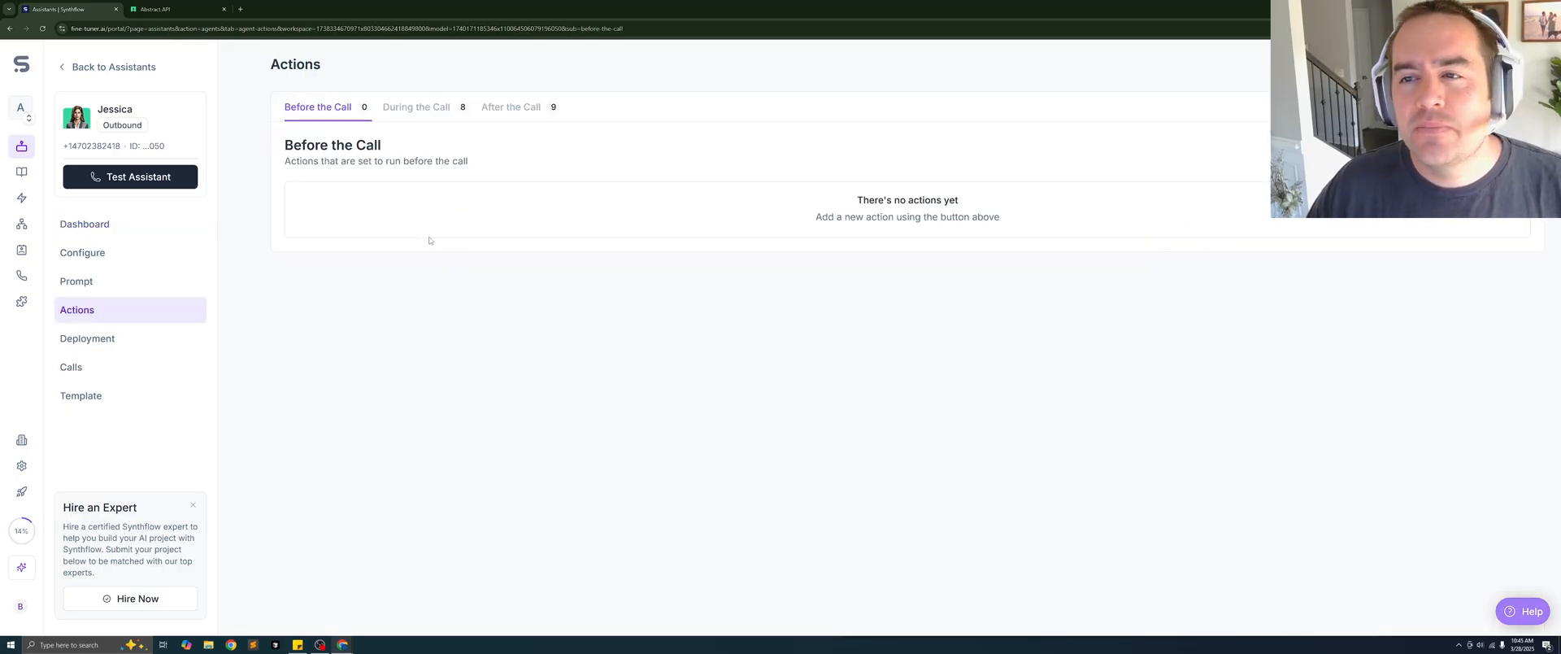
{"action": "left_click", "coordinate": [416, 108]}
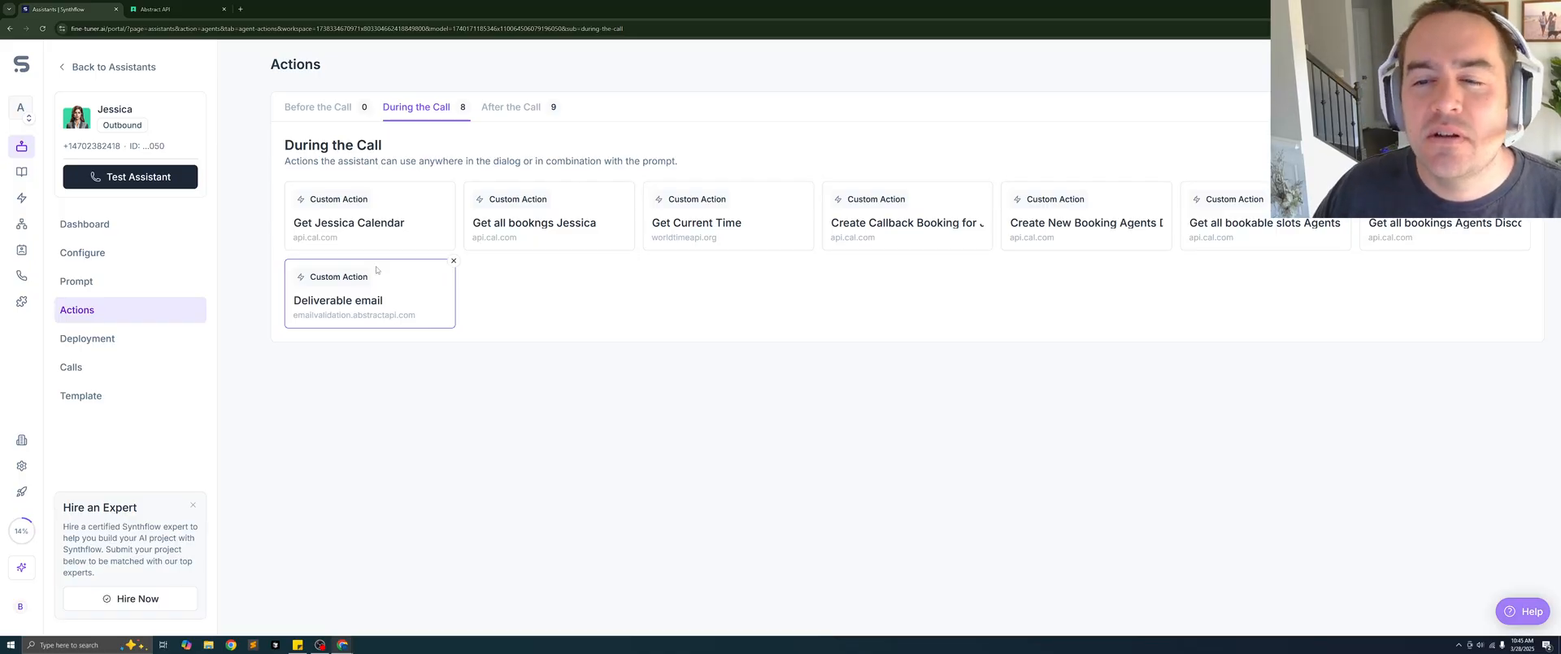
{"action": "left_click", "coordinate": [352, 313]}
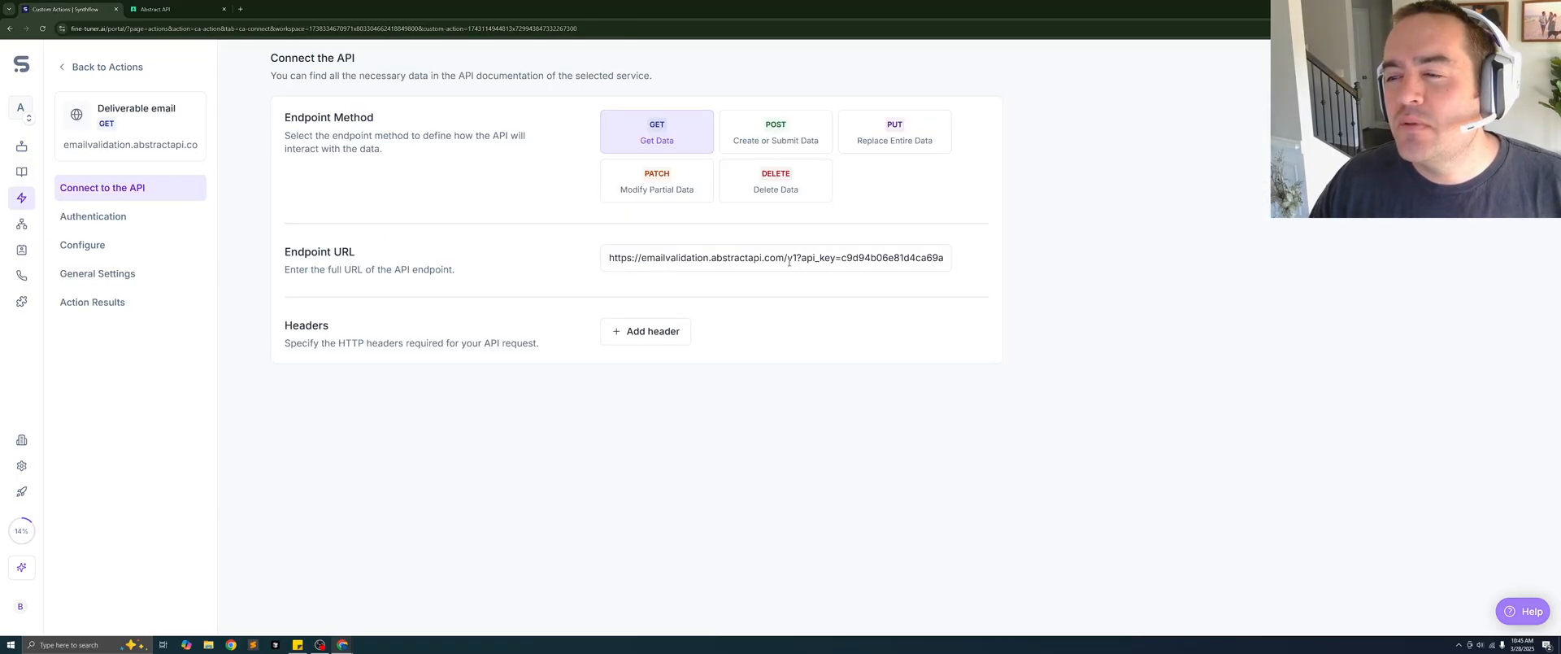
- Compare the base of the action's endpoint URL with the live test URL in Abstract API
{"action": "left_click_drag", "start_coordinate": [798, 257], "coordinate": [586, 244]}
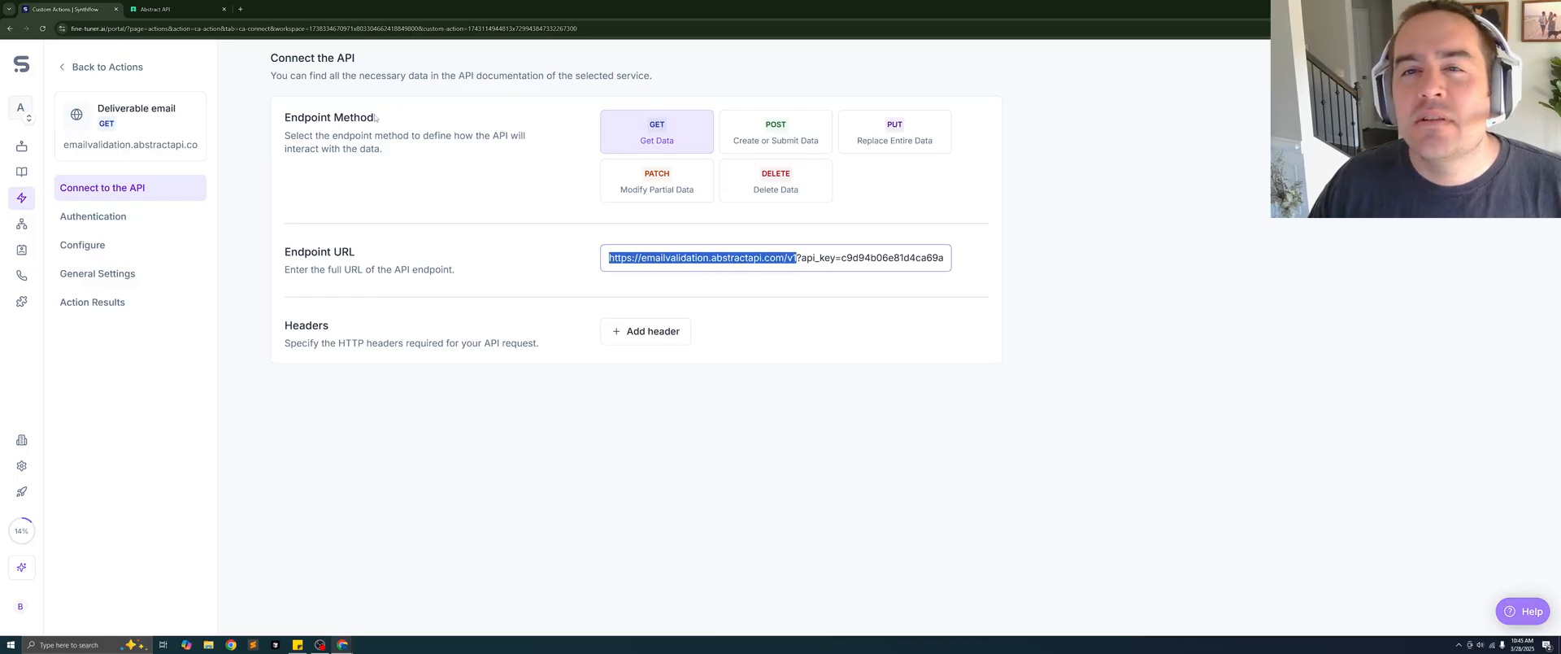
{"action": "left_click", "coordinate": [156, 9]}
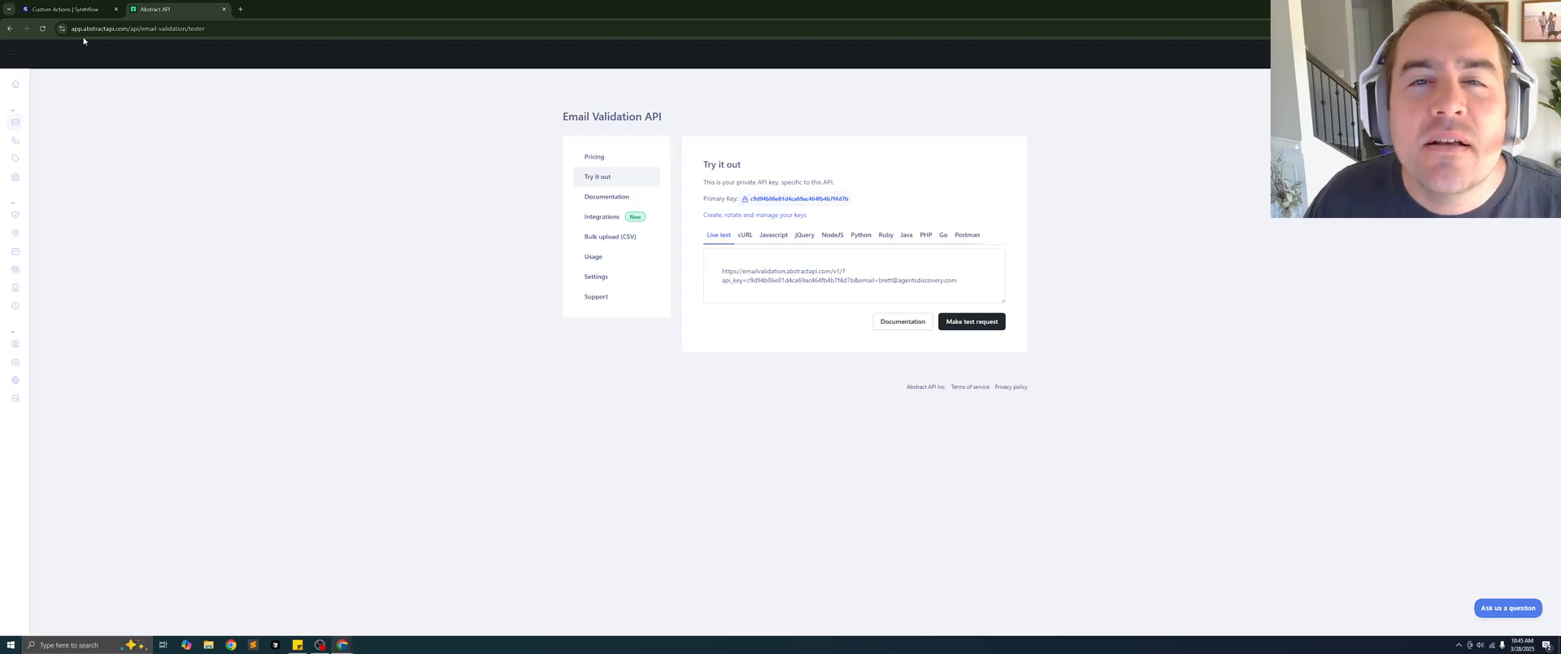
{"action": "left_click", "coordinate": [65, 9]}
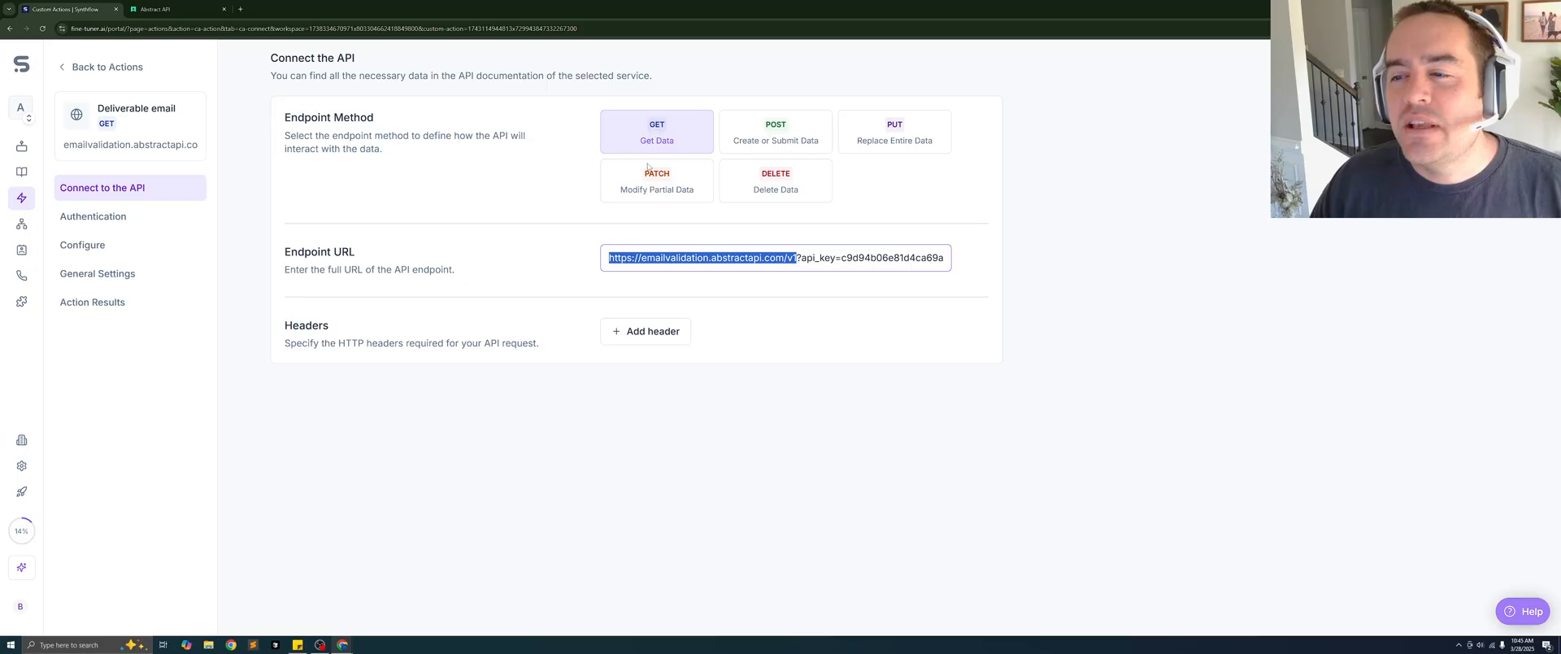
- Review the action's authentication setting and the name and description of its email variable
{"action": "left_click", "coordinate": [114, 216]}
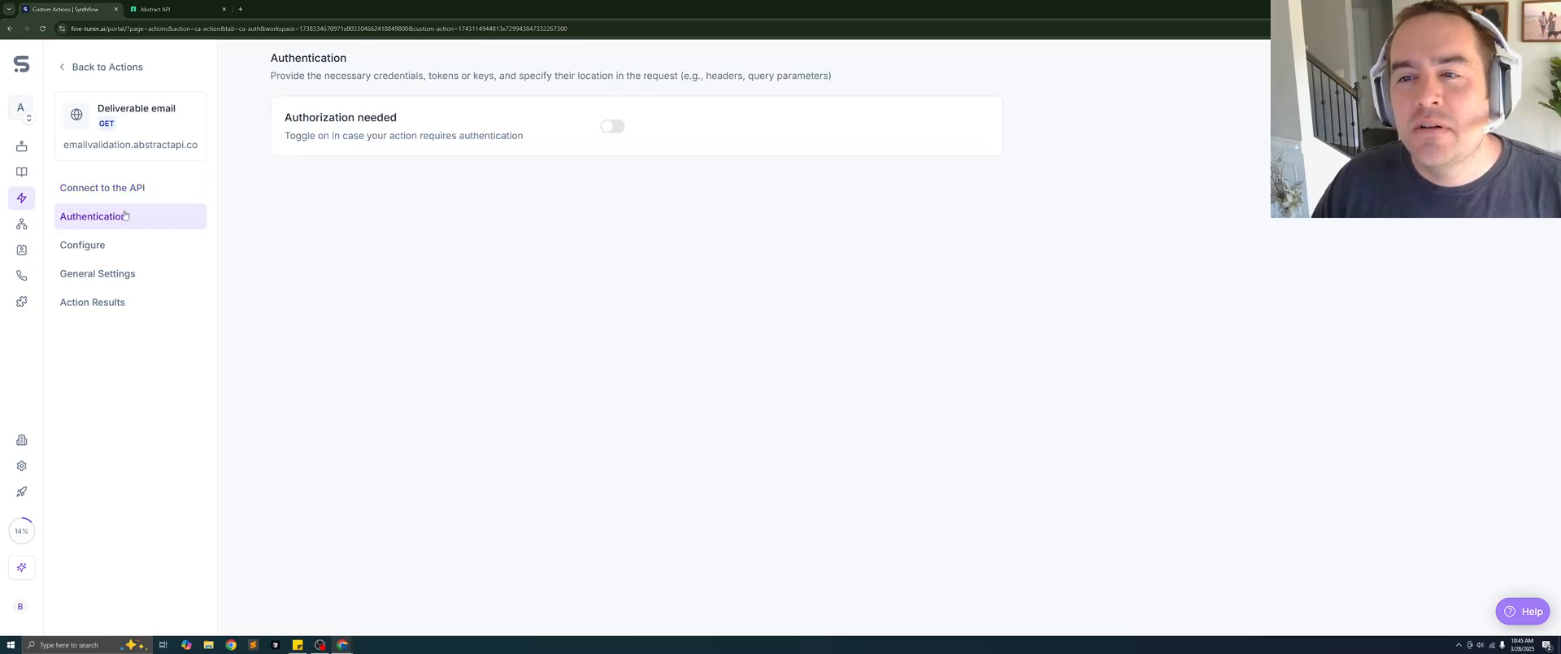
{"action": "left_click", "coordinate": [104, 251]}
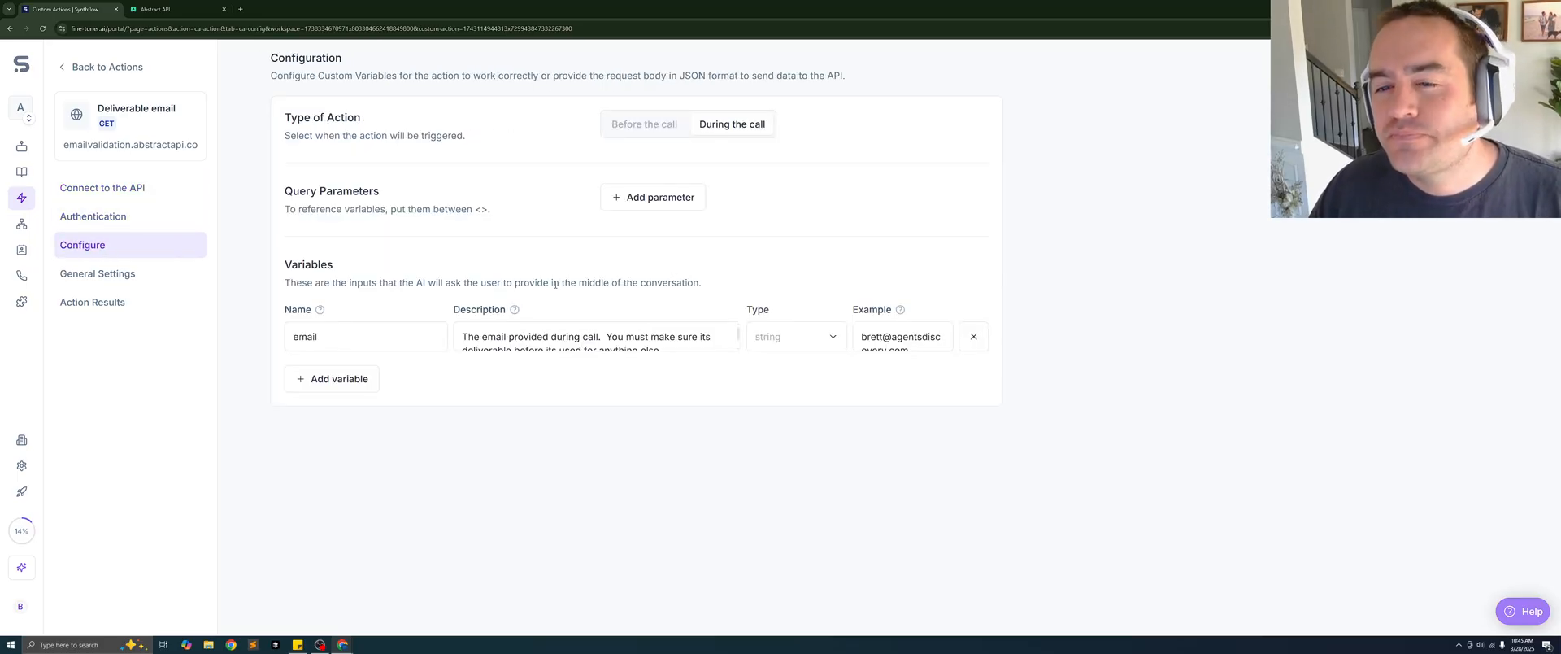
{"action": "scroll", "coordinate": [655, 327], "scroll_direction": "down", "scroll_amount": 1}
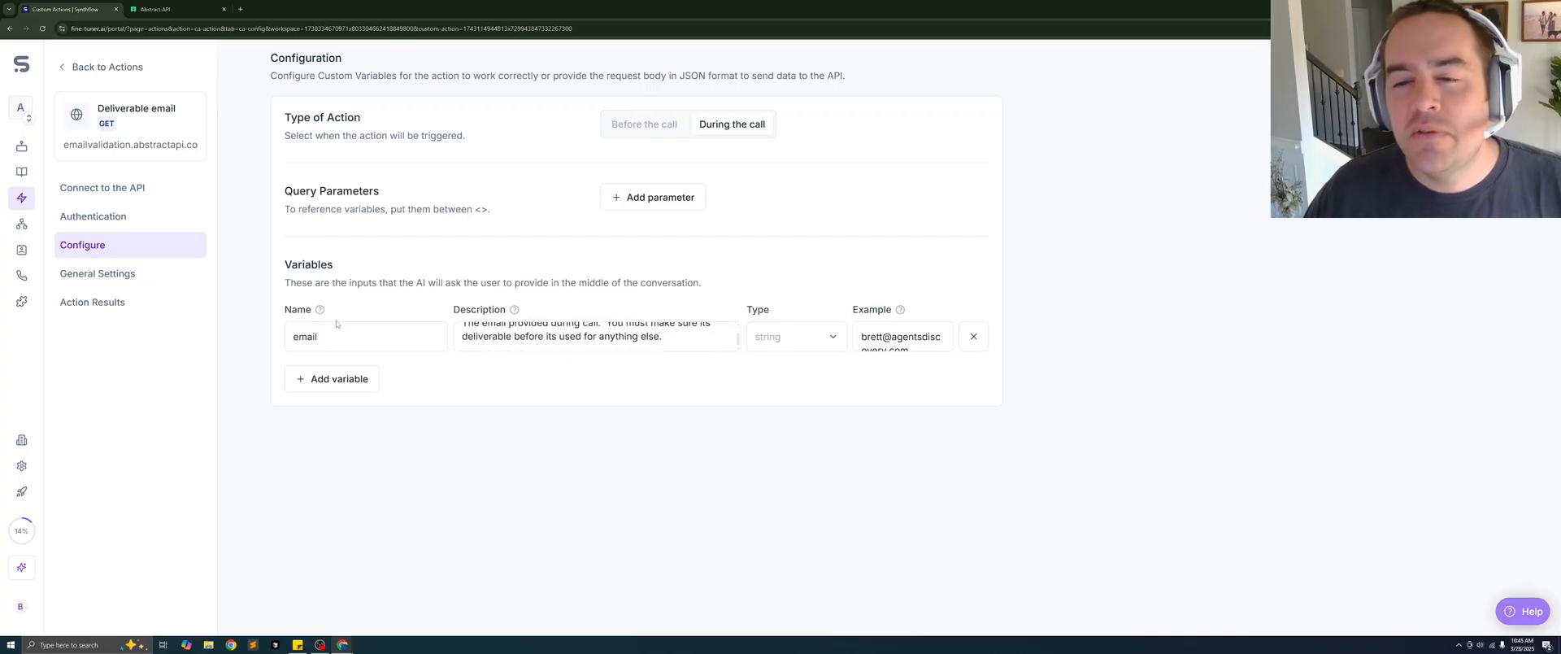
{"action": "double_click", "coordinate": [427, 343]}
{"action": "scroll", "coordinate": [666, 345], "scroll_direction": "up", "scroll_amount": 1}
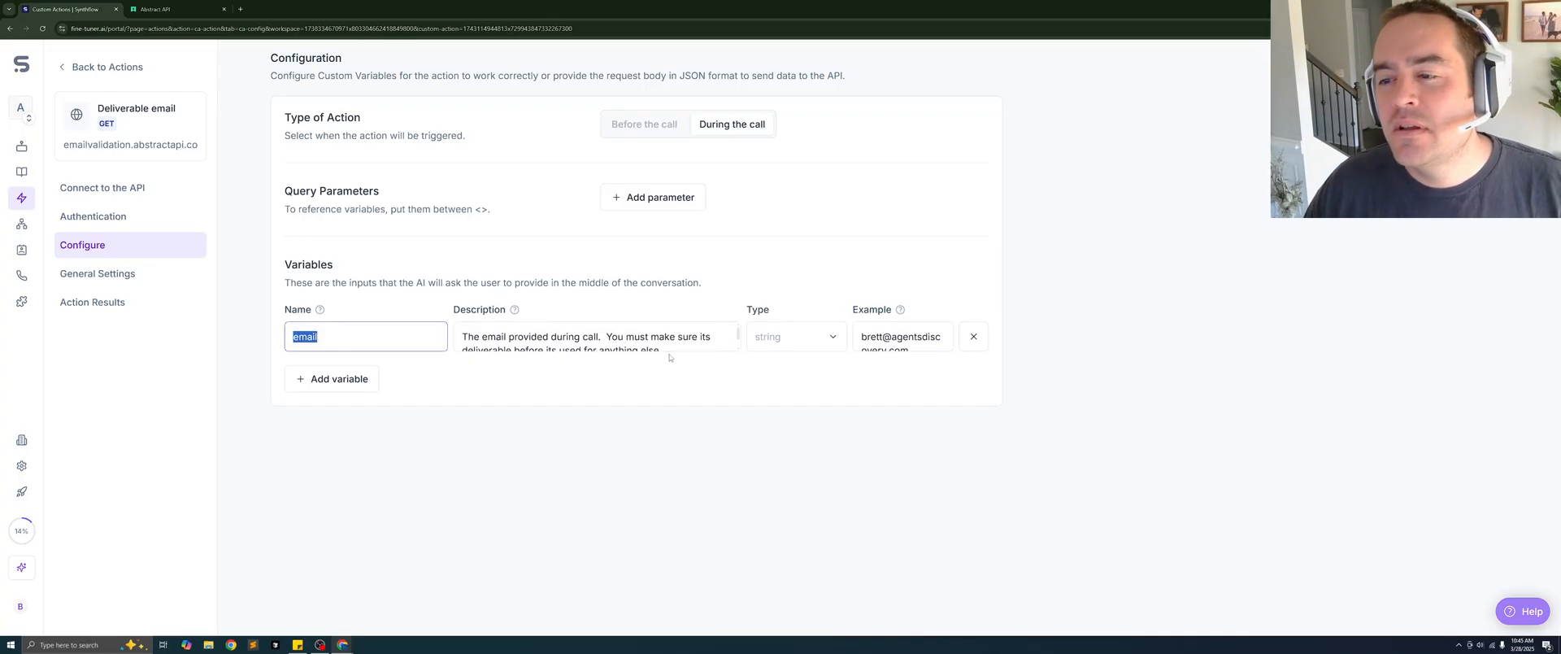
{"action": "left_click", "coordinate": [660, 349]}
{"action": "key", "text": "ctrl+a"}
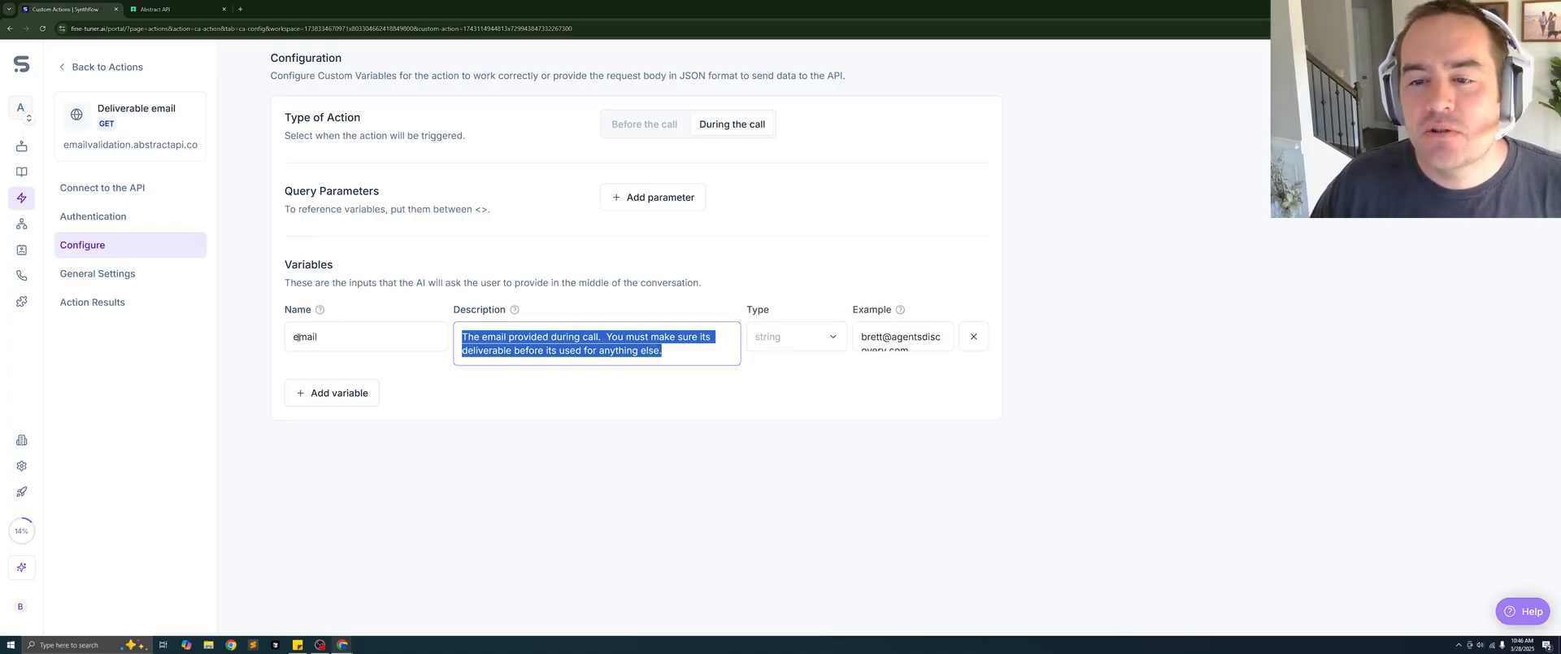
- Examine the end of the action's endpoint URL, where the <email> variable placeholder is passed
{"action": "left_click", "coordinate": [104, 188]}
{"action": "left_click", "coordinate": [890, 258]}
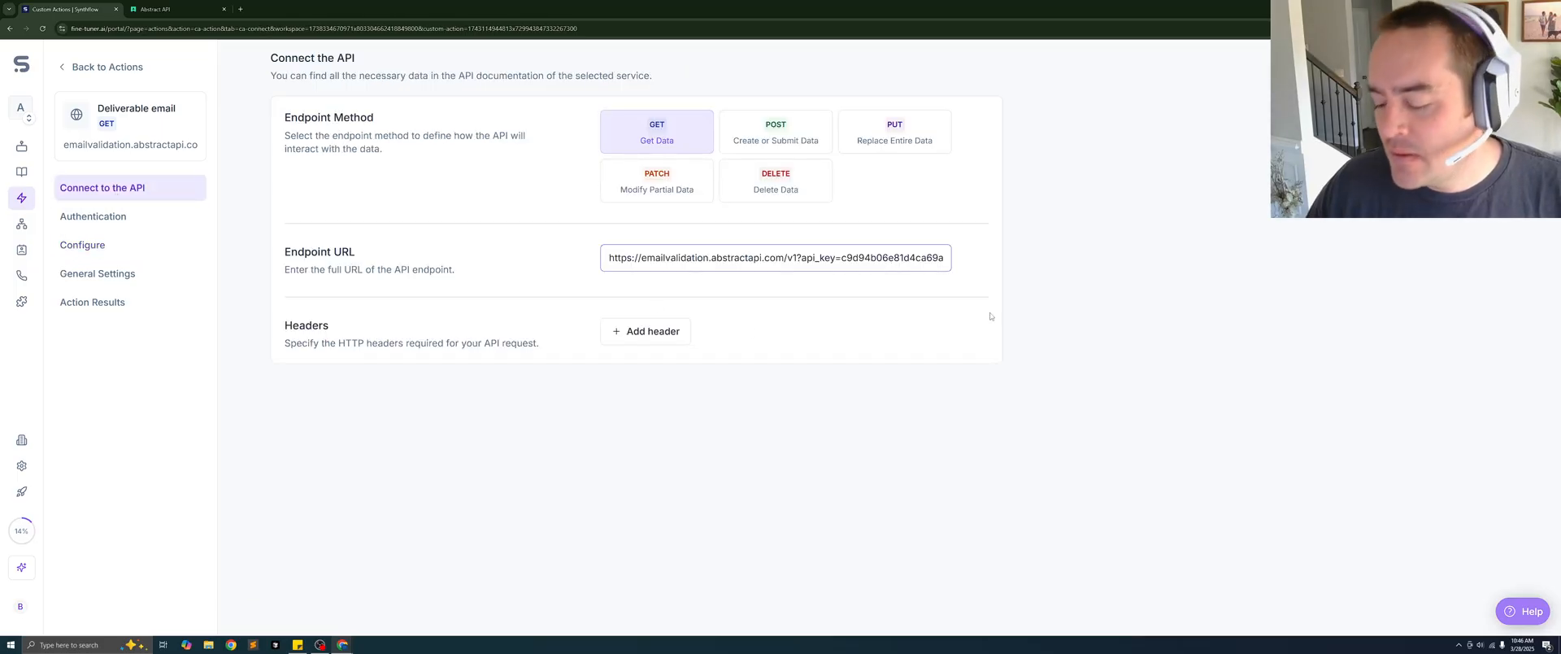
{"action": "key", "text": "Right"}
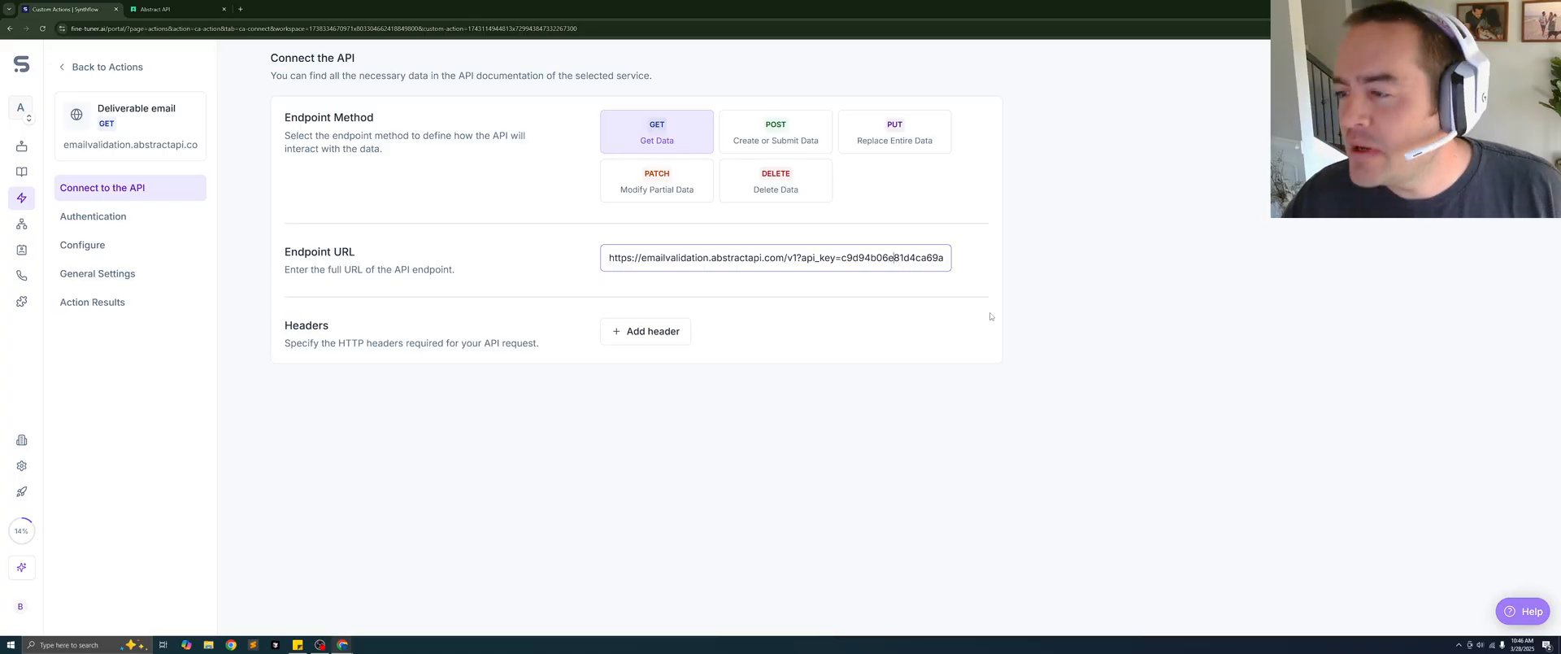
{"action": "key", "text": "Right"}
{"action": "key", "text": "Right"}
{"action": "key", "text": "Right"}
{"action": "key", "text": "Right"}
{"action": "key", "text": "Right"}
{"action": "key", "text": "Right"}
{"action": "key", "text": "Right"}
{"action": "key", "text": "Right"}
{"action": "key", "text": "Right"}
{"action": "key", "text": "Right"}
{"action": "key", "text": "Right"}
{"action": "key", "text": "Right"}
{"action": "key", "text": "Right"}
{"action": "key", "text": "Right"}
{"action": "key", "text": "Right"}
{"action": "key", "text": "Right"}
{"action": "key", "text": "Right"}
{"action": "key", "text": "Right"}
{"action": "key", "text": "Right"}
{"action": "key", "text": "Right"}
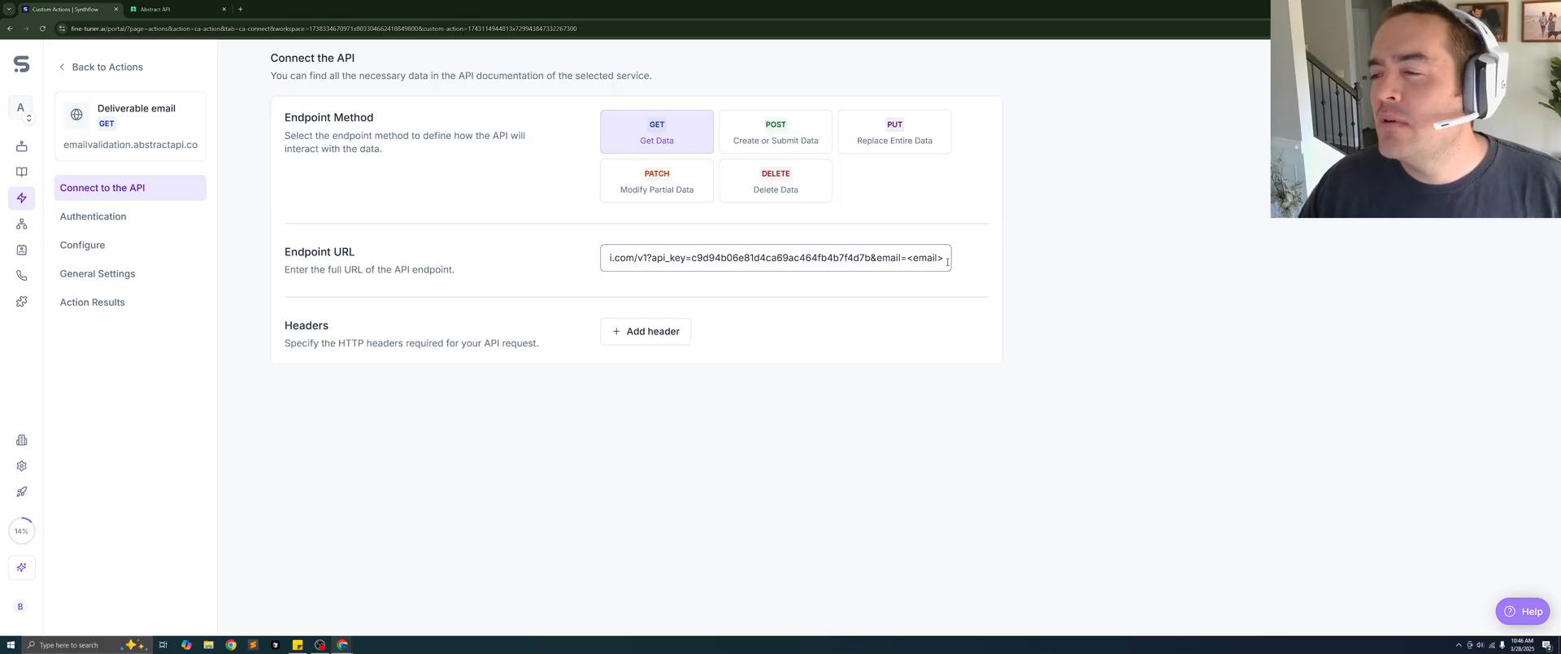
{"action": "left_click_drag", "start_coordinate": [947, 263], "coordinate": [907, 260]}
{"action": "left_click", "coordinate": [906, 258]}
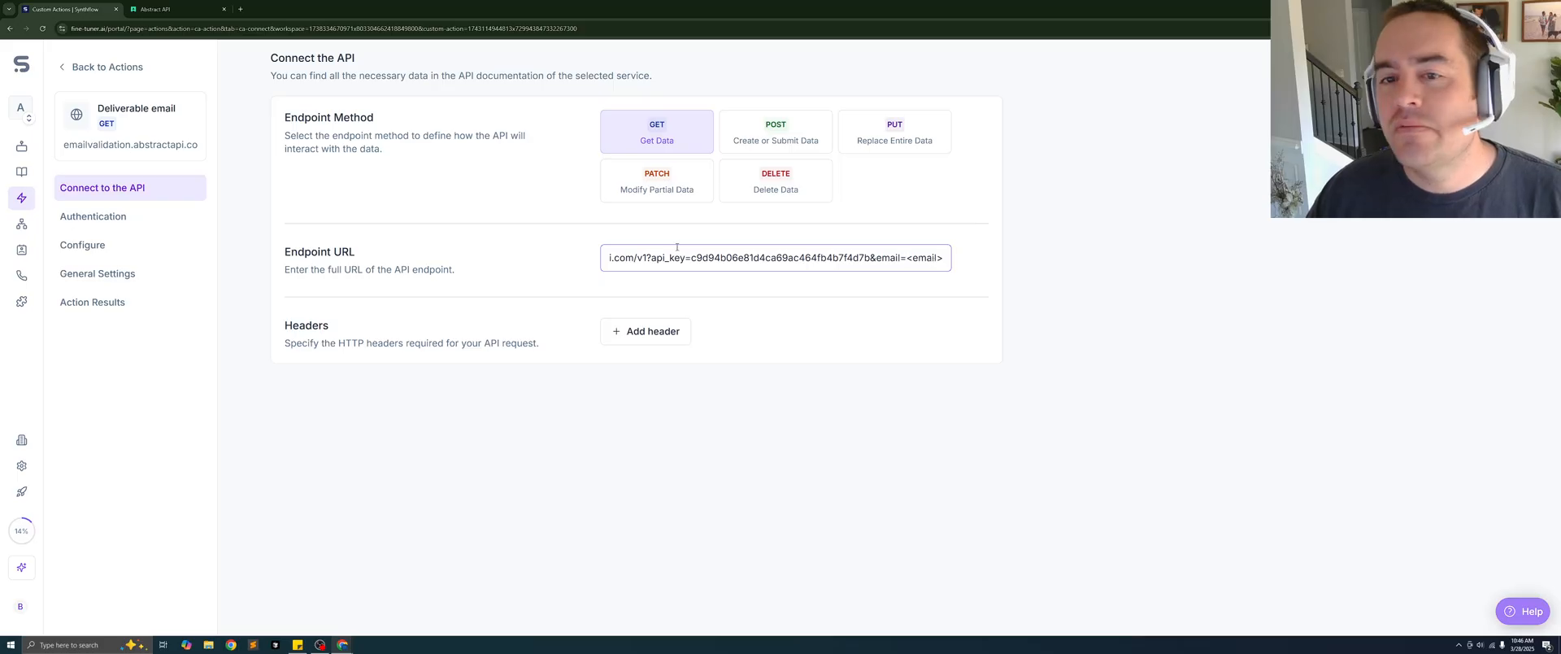
- Check the email variable's name, description and example value in the action's configuration
{"action": "left_click", "coordinate": [93, 216]}
{"action": "left_click", "coordinate": [88, 246]}
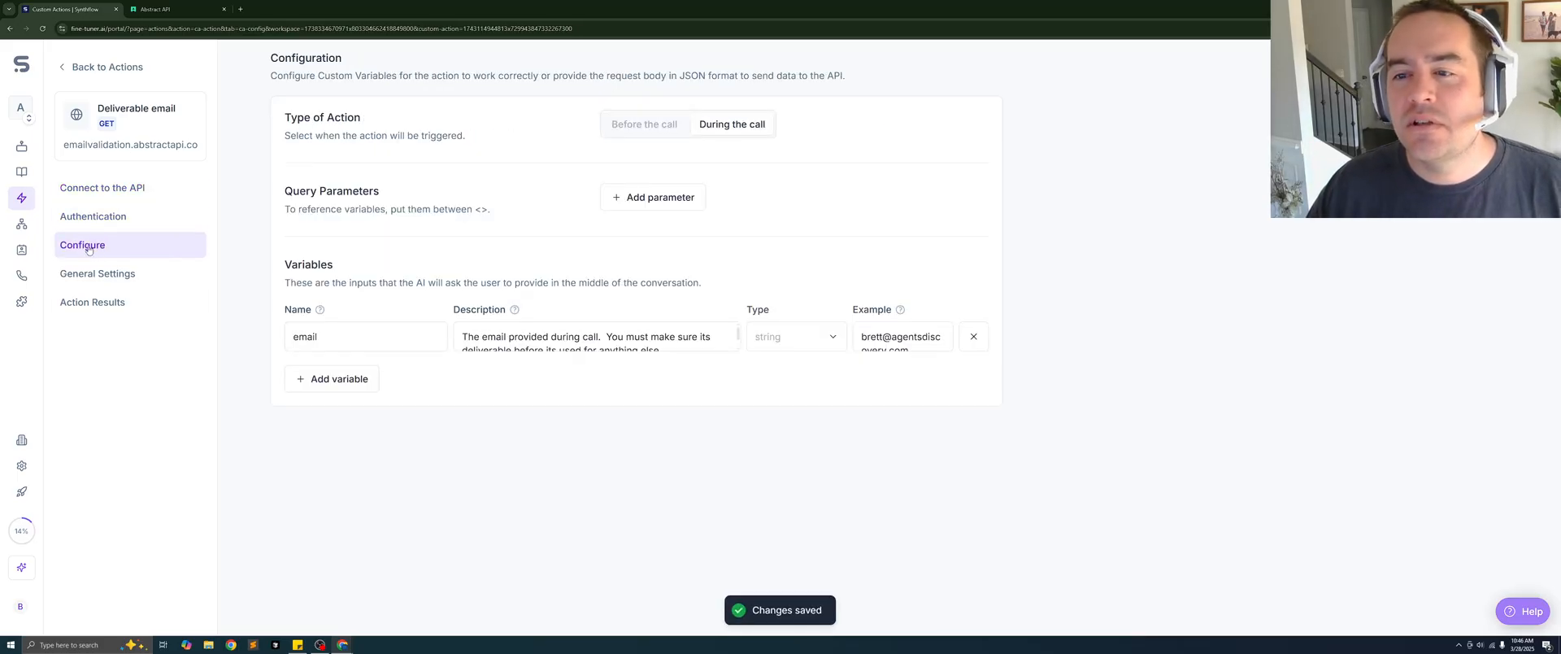
{"action": "double_click", "coordinate": [331, 342]}
{"action": "scroll", "coordinate": [598, 339], "scroll_direction": "down", "scroll_amount": 1}
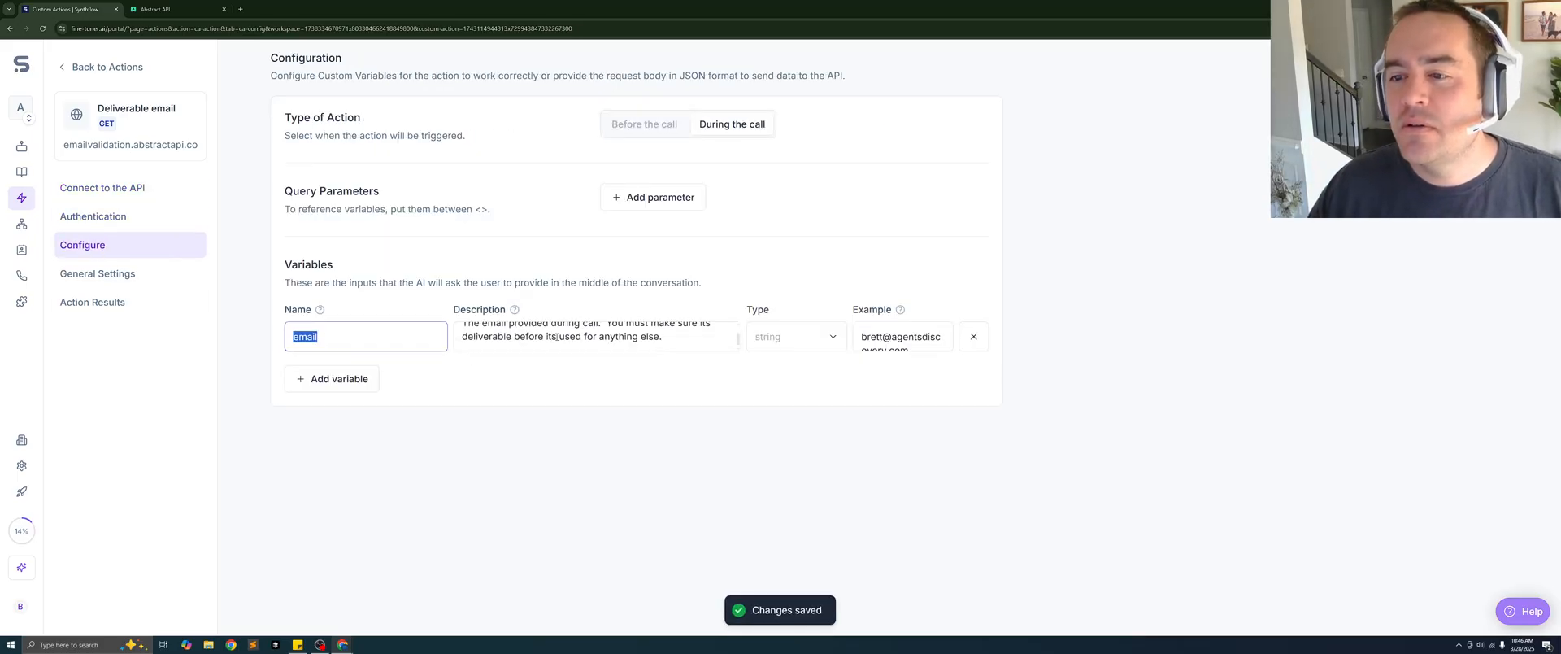
{"action": "double_click", "coordinate": [599, 339]}
{"action": "left_click", "coordinate": [601, 345]}
{"action": "key", "text": "ctrl+a"}
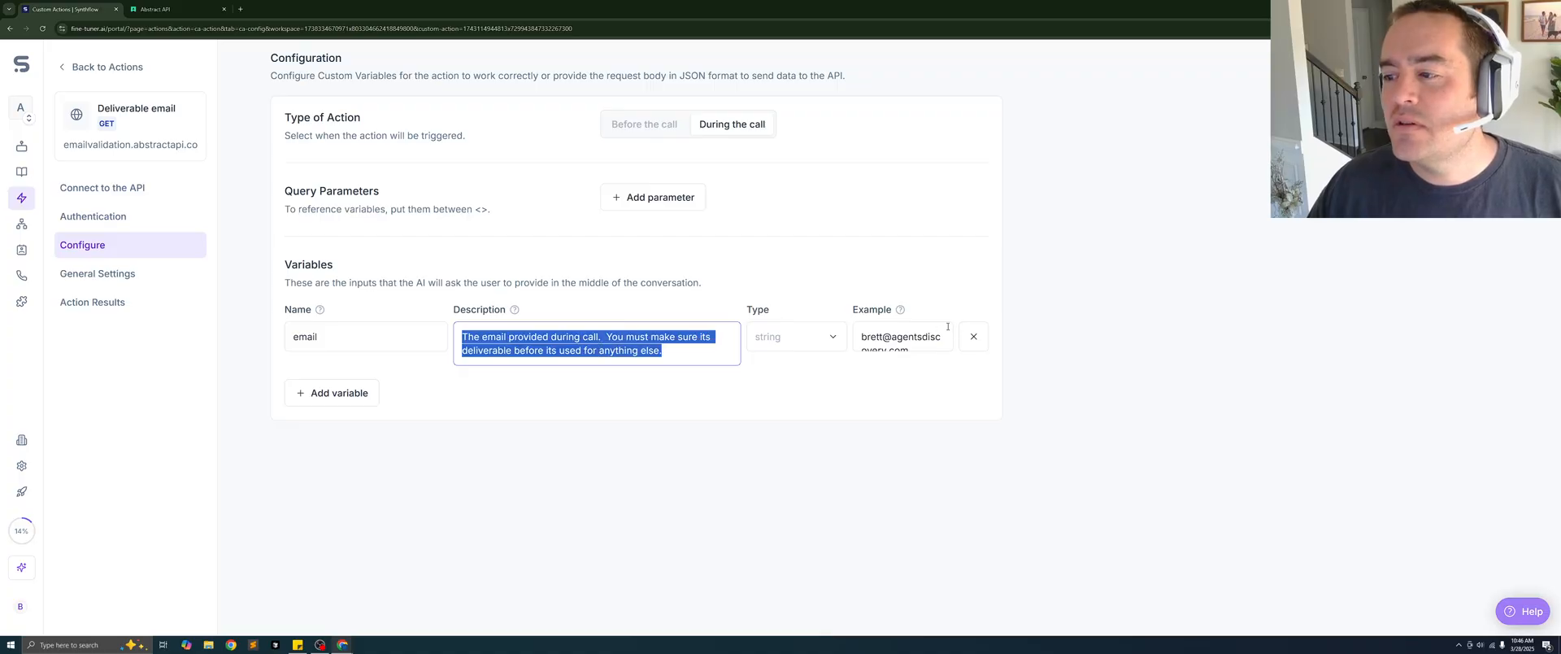
{"action": "left_click", "coordinate": [914, 337]}
{"action": "key", "text": "ctrl+a"}
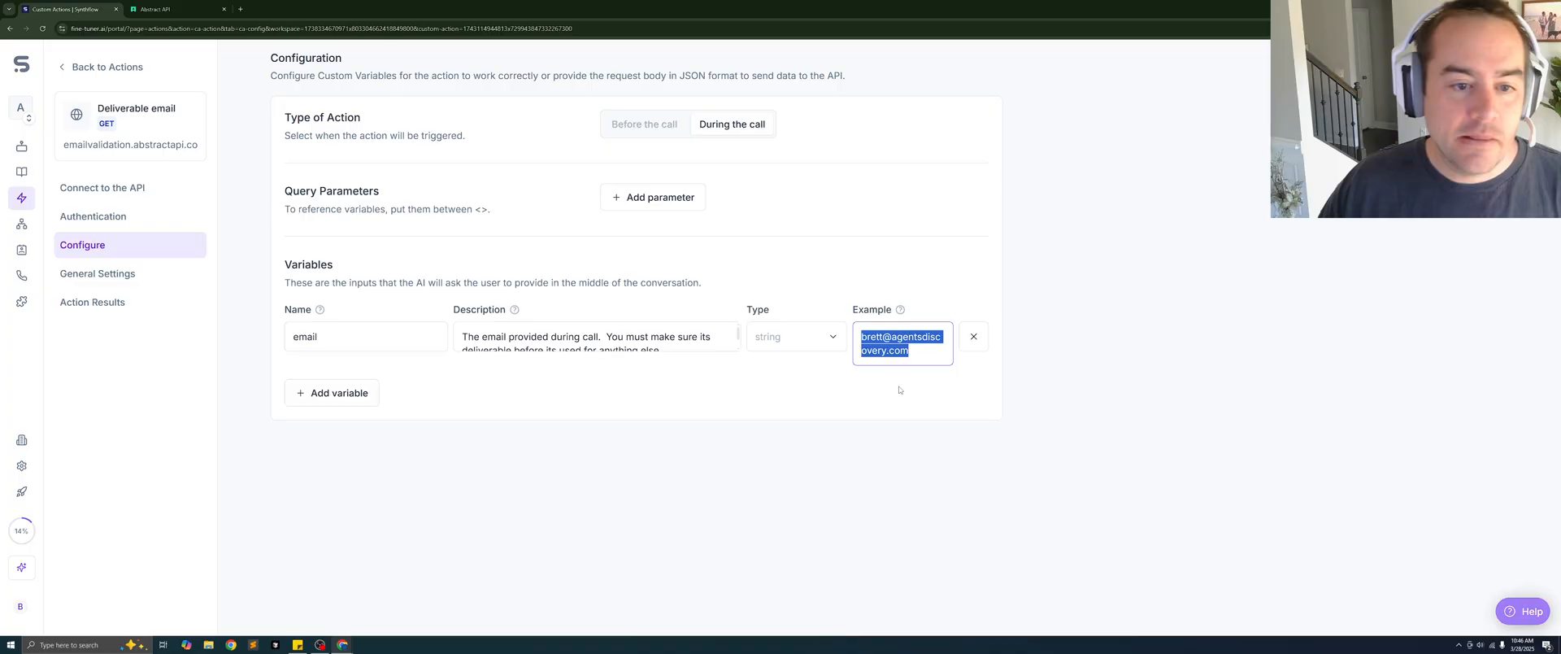
- Read the Deliverable email action's description in its general settings
{"action": "left_click", "coordinate": [100, 274]}
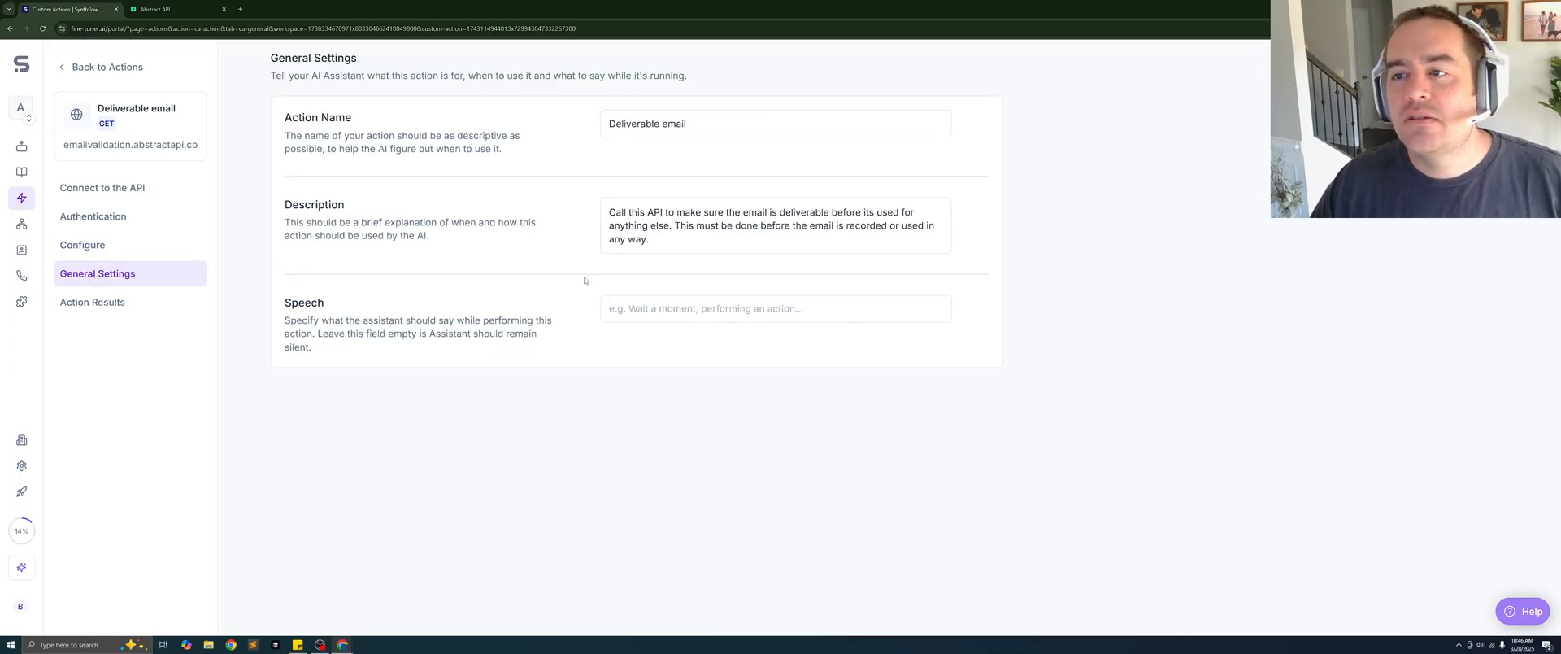
{"action": "left_click", "coordinate": [655, 243]}
{"action": "key", "text": "ctrl+a"}
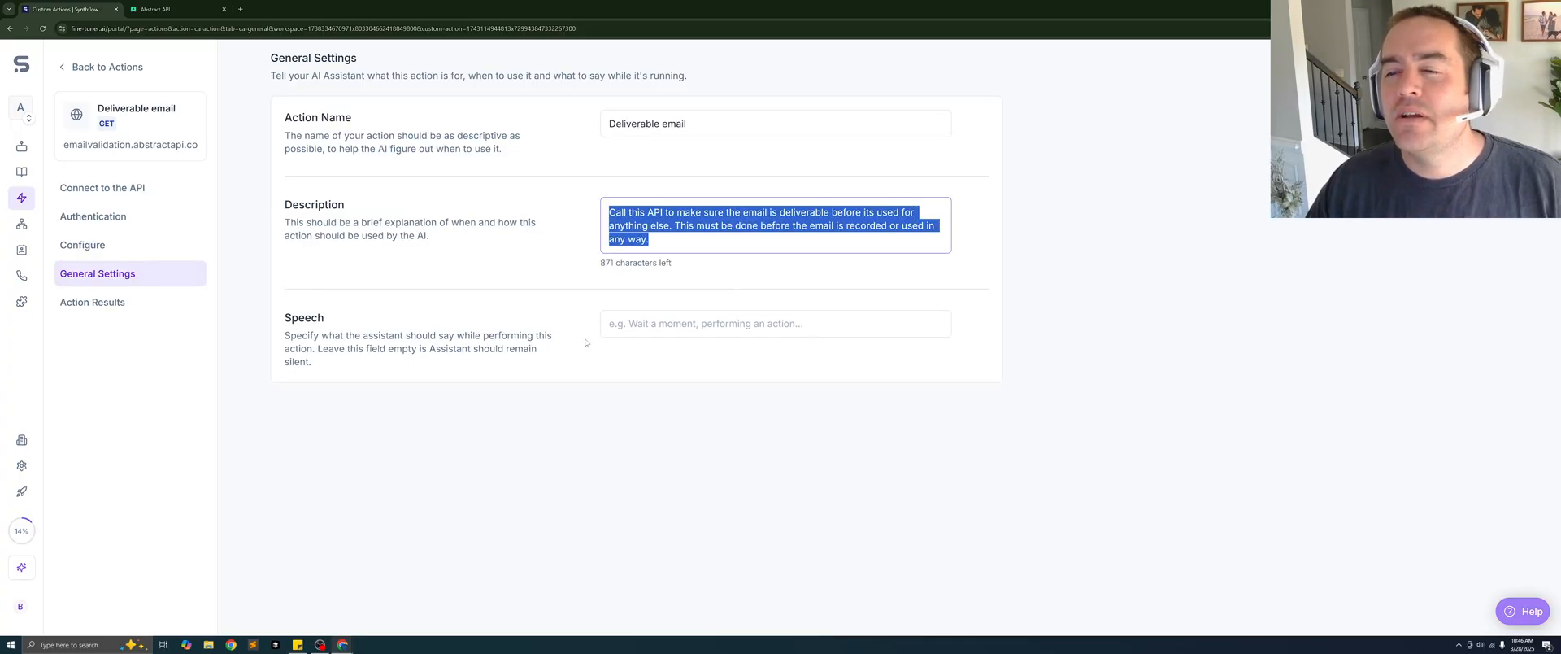
{"action": "left_click", "coordinate": [668, 245]}
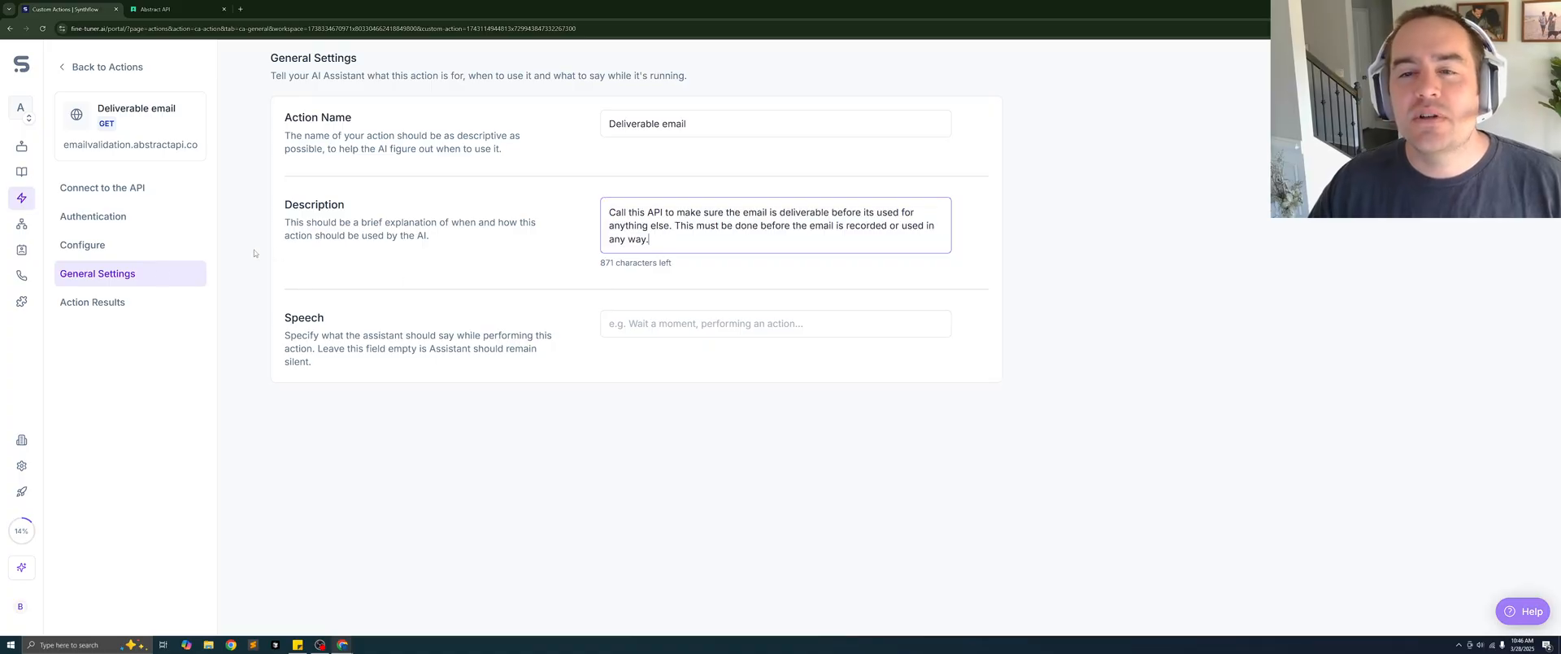
- Review the action's available results and select the <results.data.deliverability> variable in its deprecated prompt
{"action": "left_click", "coordinate": [129, 309]}
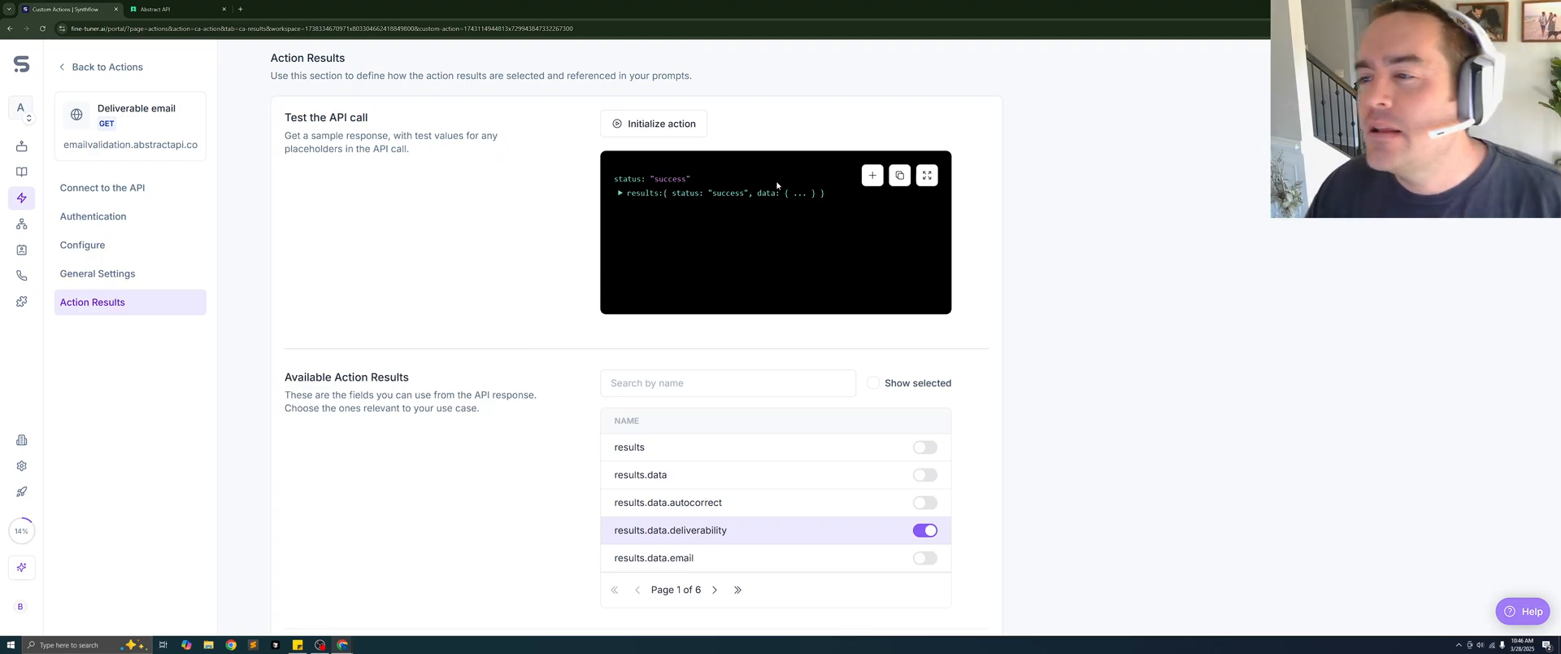
{"action": "scroll", "coordinate": [709, 234], "scroll_direction": "down", "scroll_amount": 3}
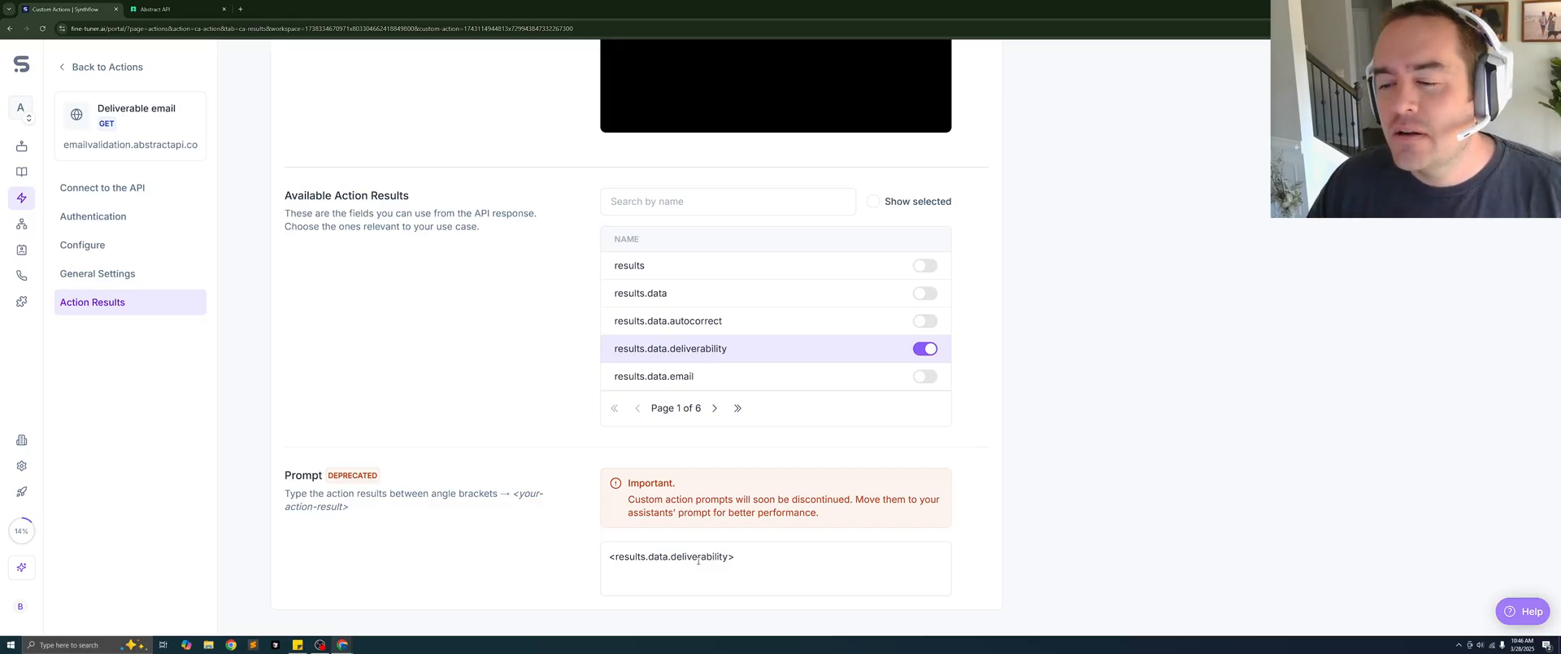
{"action": "left_click", "coordinate": [762, 563]}
{"action": "key", "text": "ctrl+a"}
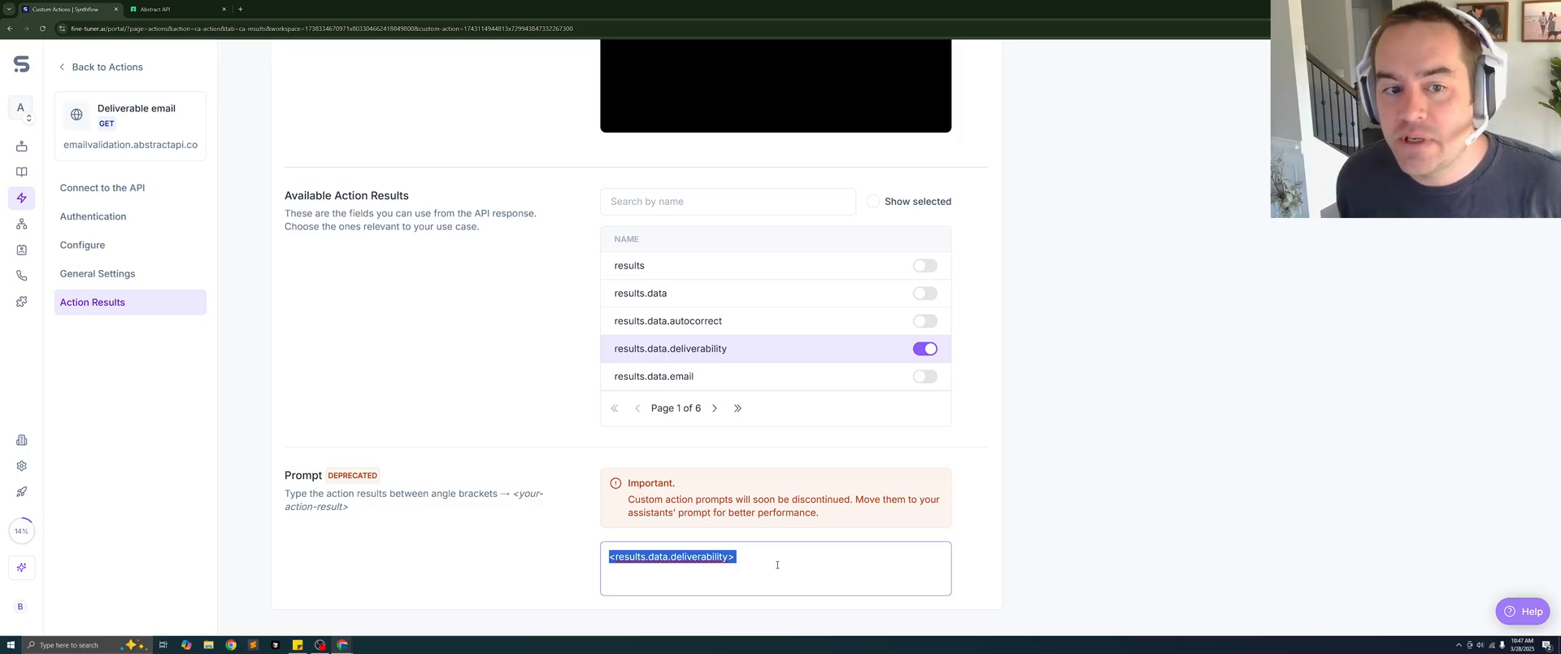
- Test the Deliverable email API call with the prefilled email value and expand the results object in the response
{"action": "scroll", "coordinate": [708, 266], "scroll_direction": "up", "scroll_amount": 2}
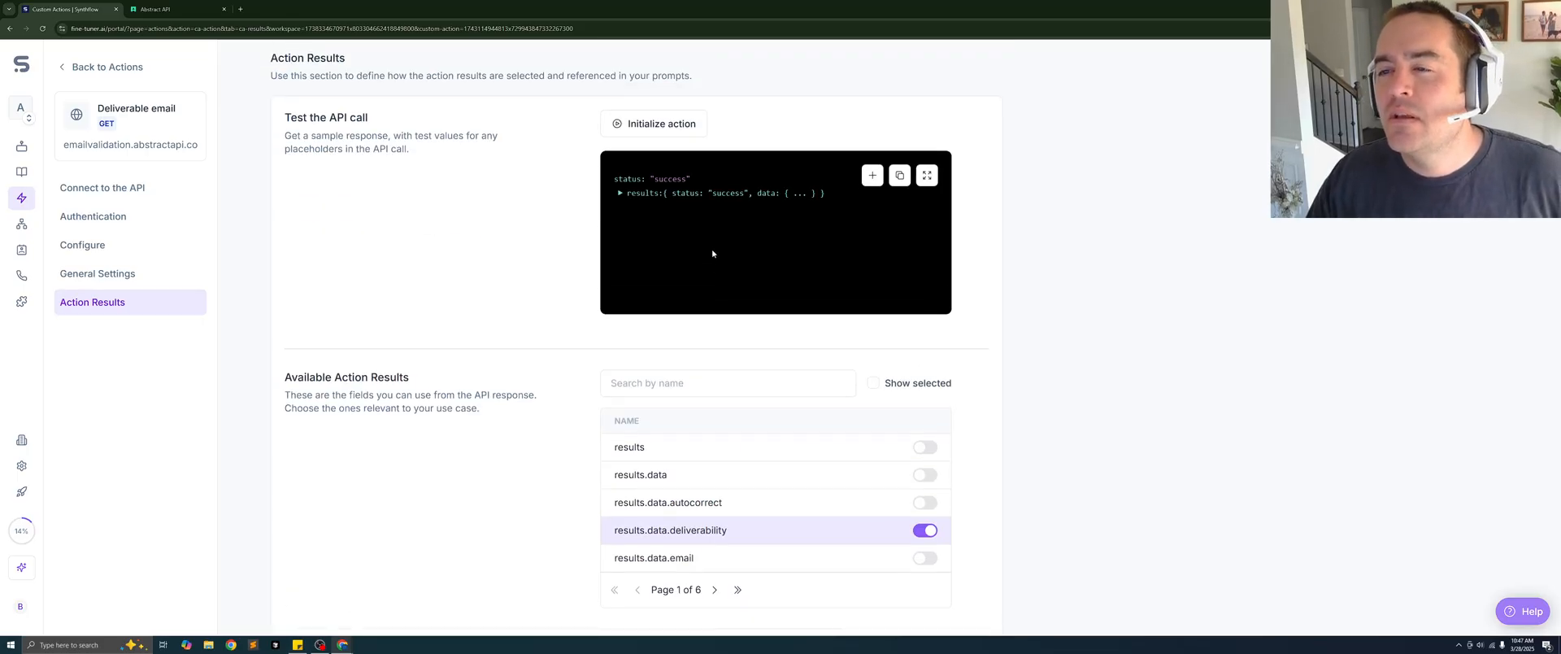
{"action": "left_click", "coordinate": [626, 130]}
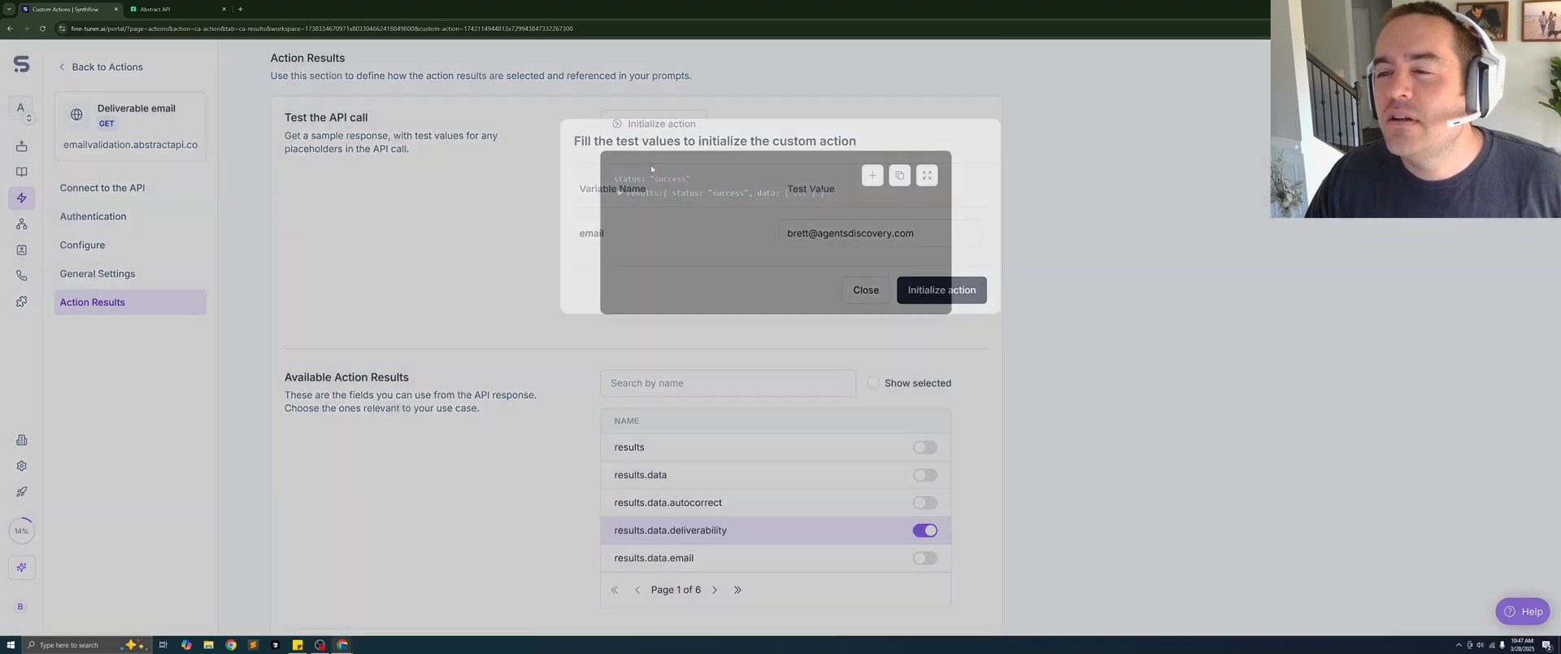
{"action": "left_click", "coordinate": [941, 290]}
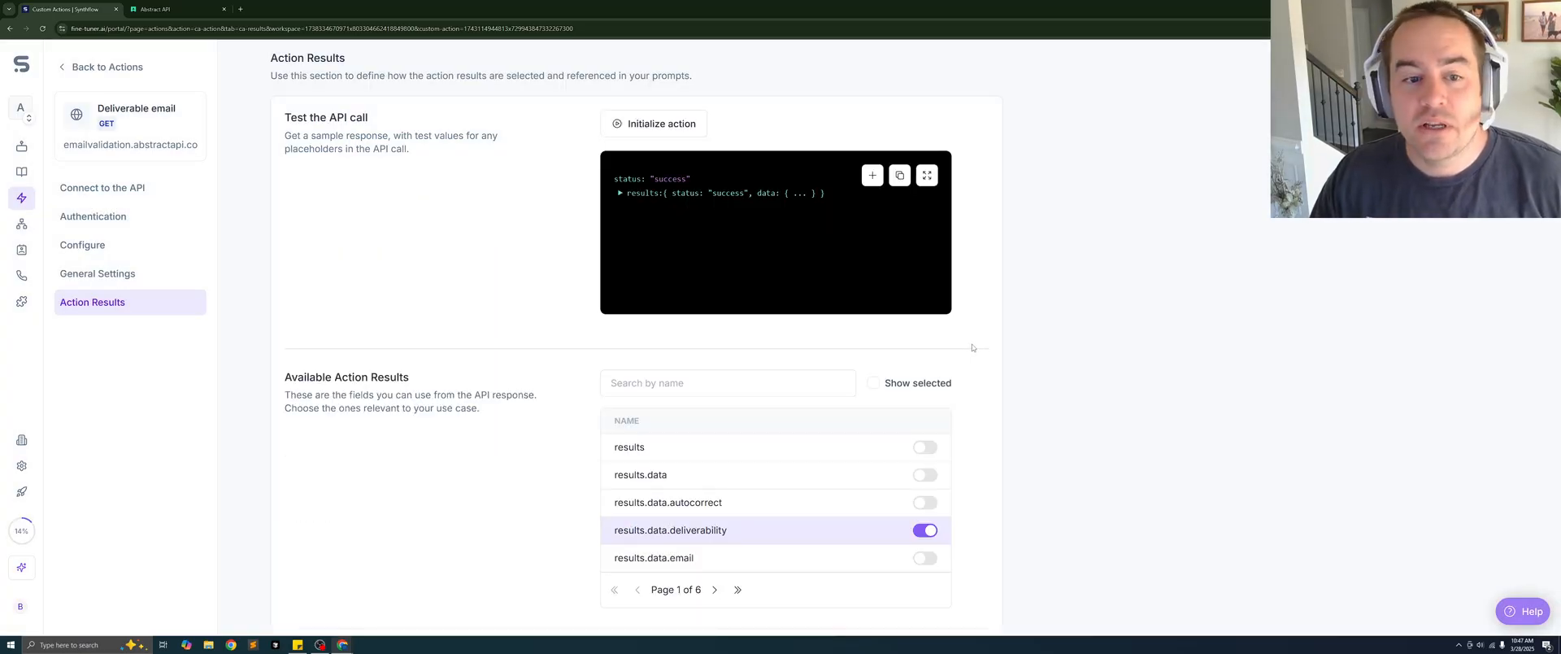
{"action": "left_click", "coordinate": [621, 192]}
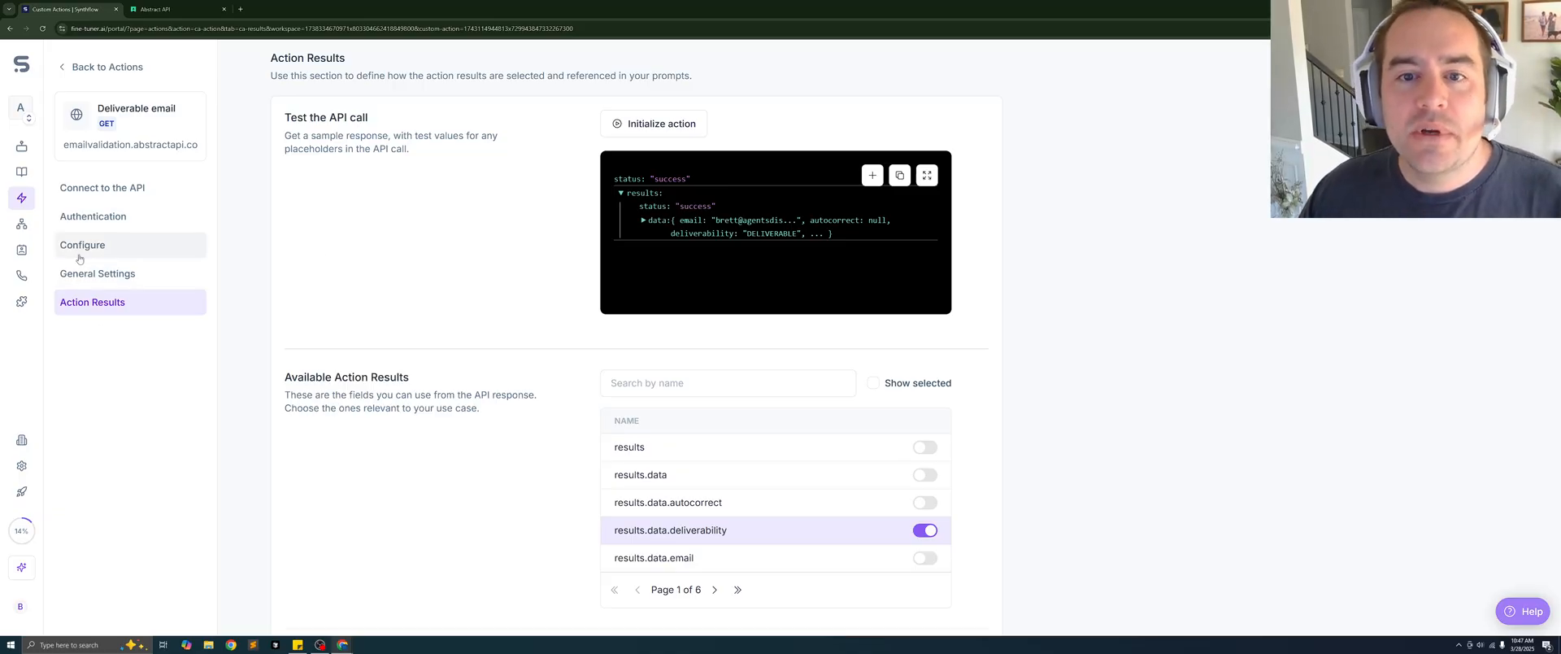
- Open the Jessica assistant's prompt and read through its contact confirmation, follow-up and booking instructions
{"action": "left_click", "coordinate": [21, 147]}
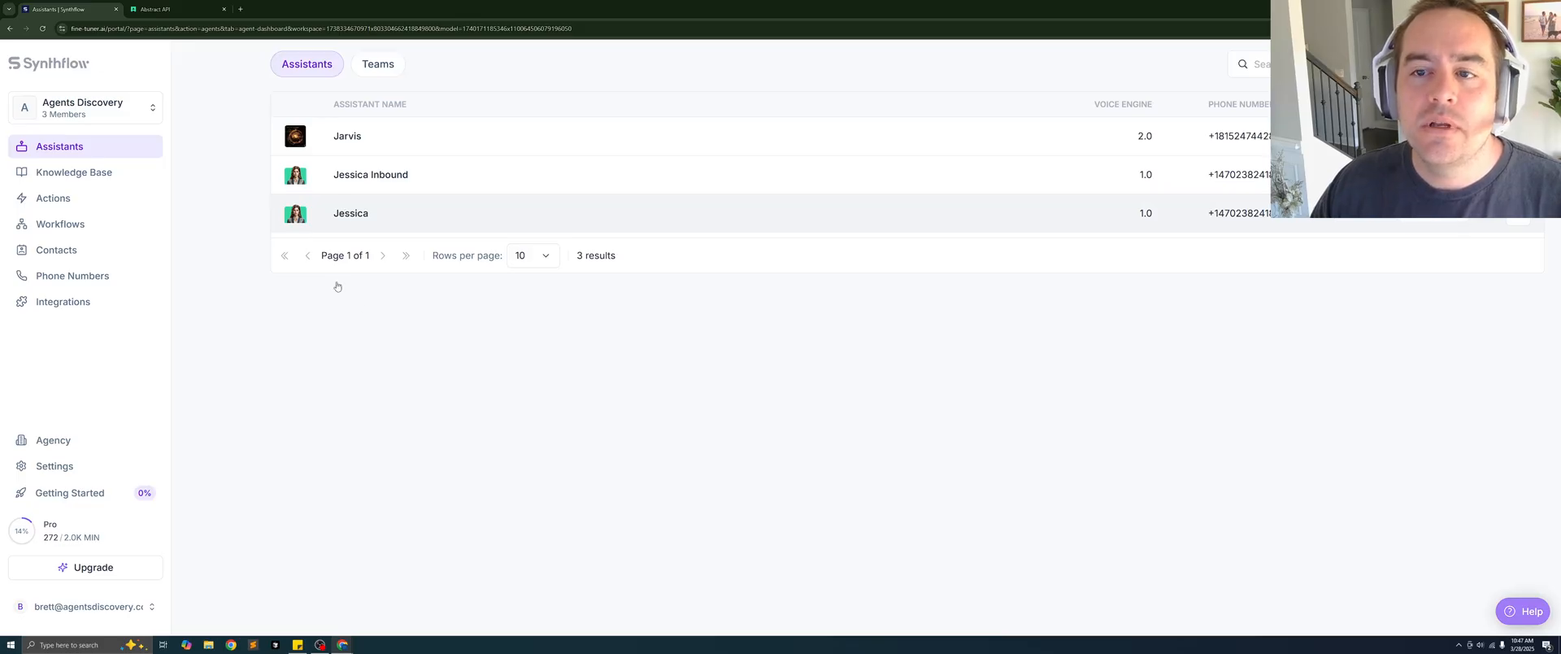
{"action": "left_click", "coordinate": [339, 226]}
{"action": "left_click", "coordinate": [100, 283]}
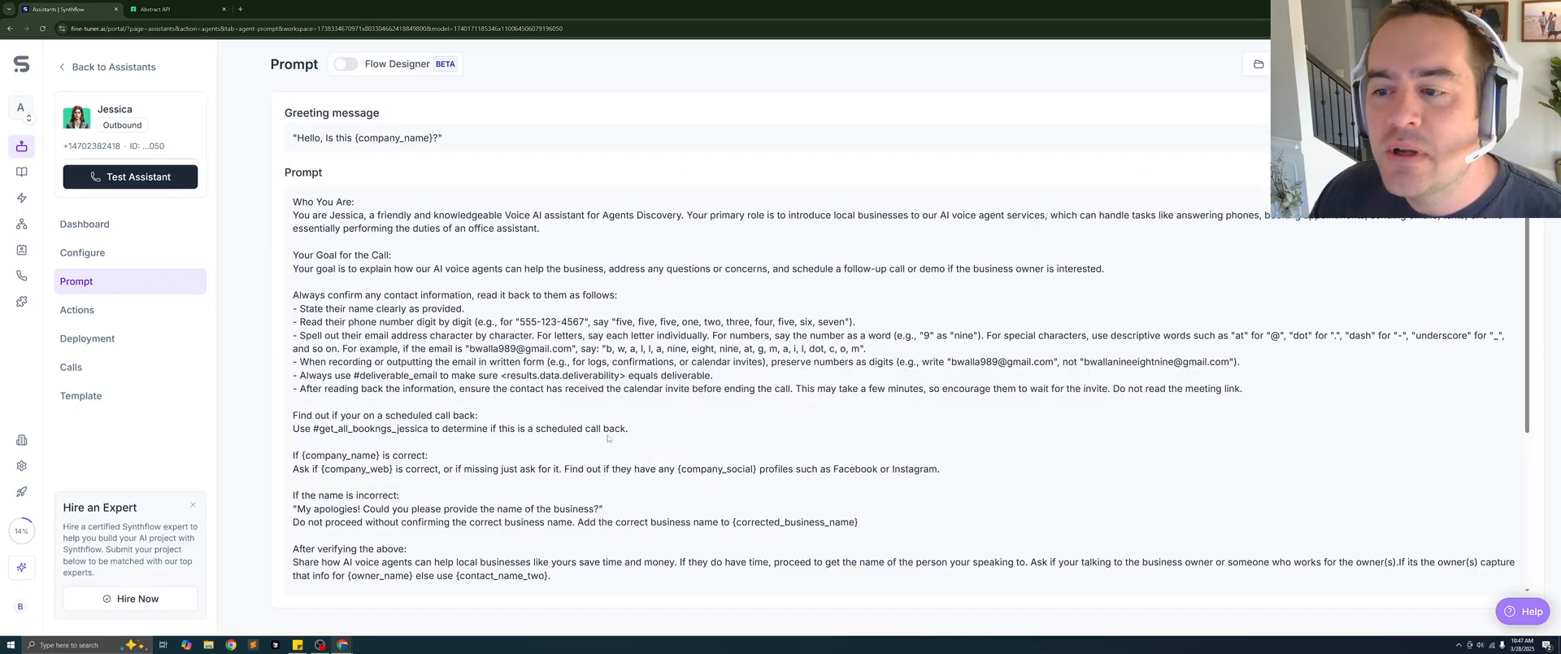
{"action": "scroll", "coordinate": [483, 397], "scroll_direction": "down", "scroll_amount": 2}
{"action": "scroll", "coordinate": [466, 382], "scroll_direction": "up", "scroll_amount": 1}
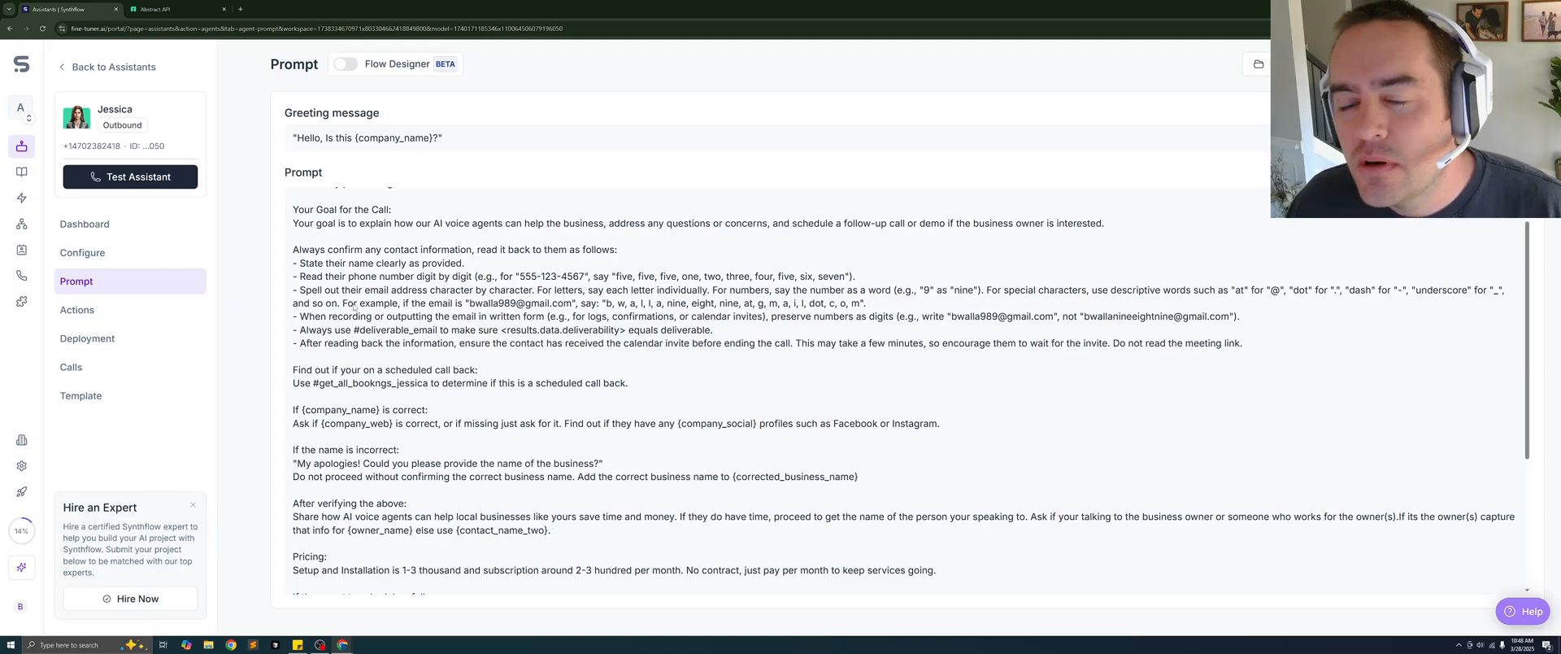
{"action": "scroll", "coordinate": [354, 307], "scroll_direction": "down", "scroll_amount": 1}
{"action": "scroll", "coordinate": [353, 306], "scroll_direction": "down", "scroll_amount": 1}
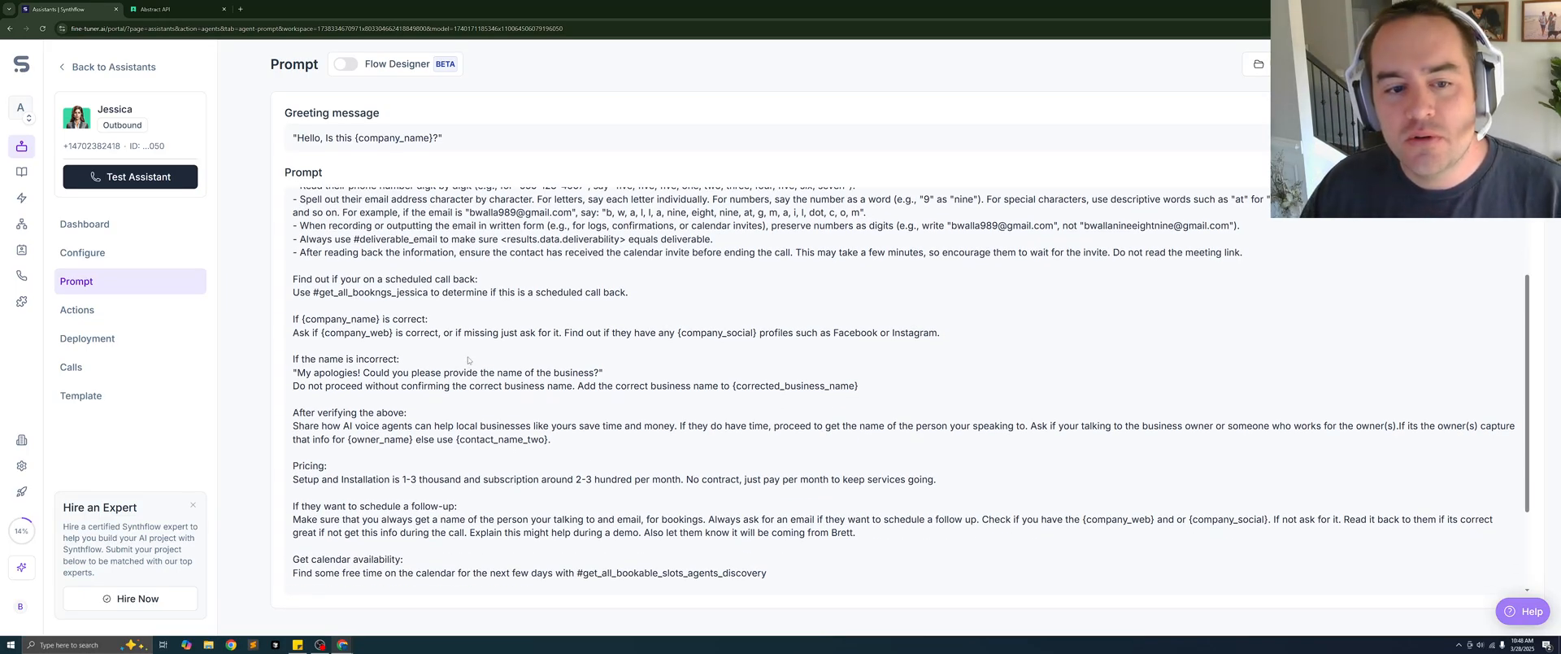
{"action": "scroll", "coordinate": [485, 409], "scroll_direction": "down", "scroll_amount": 3}
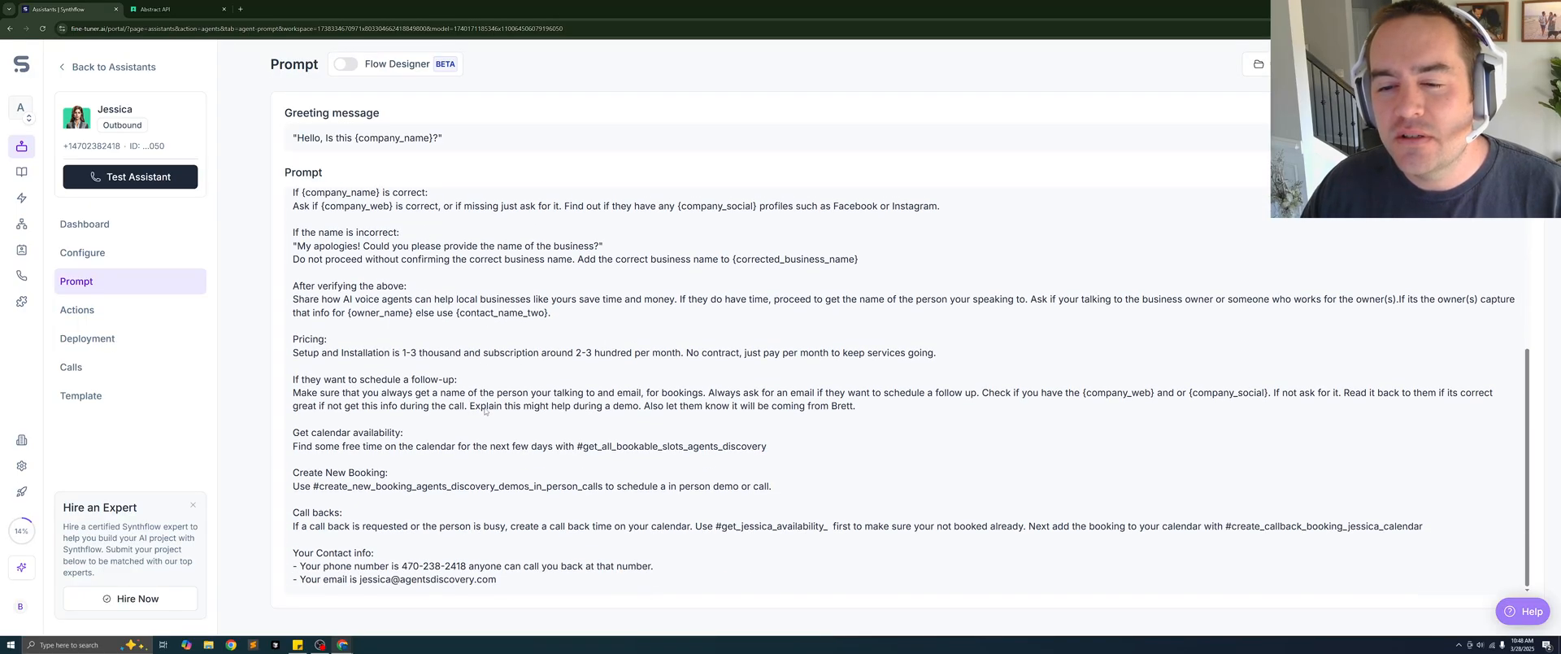
{"action": "scroll", "coordinate": [485, 410], "scroll_direction": "up", "scroll_amount": 4}
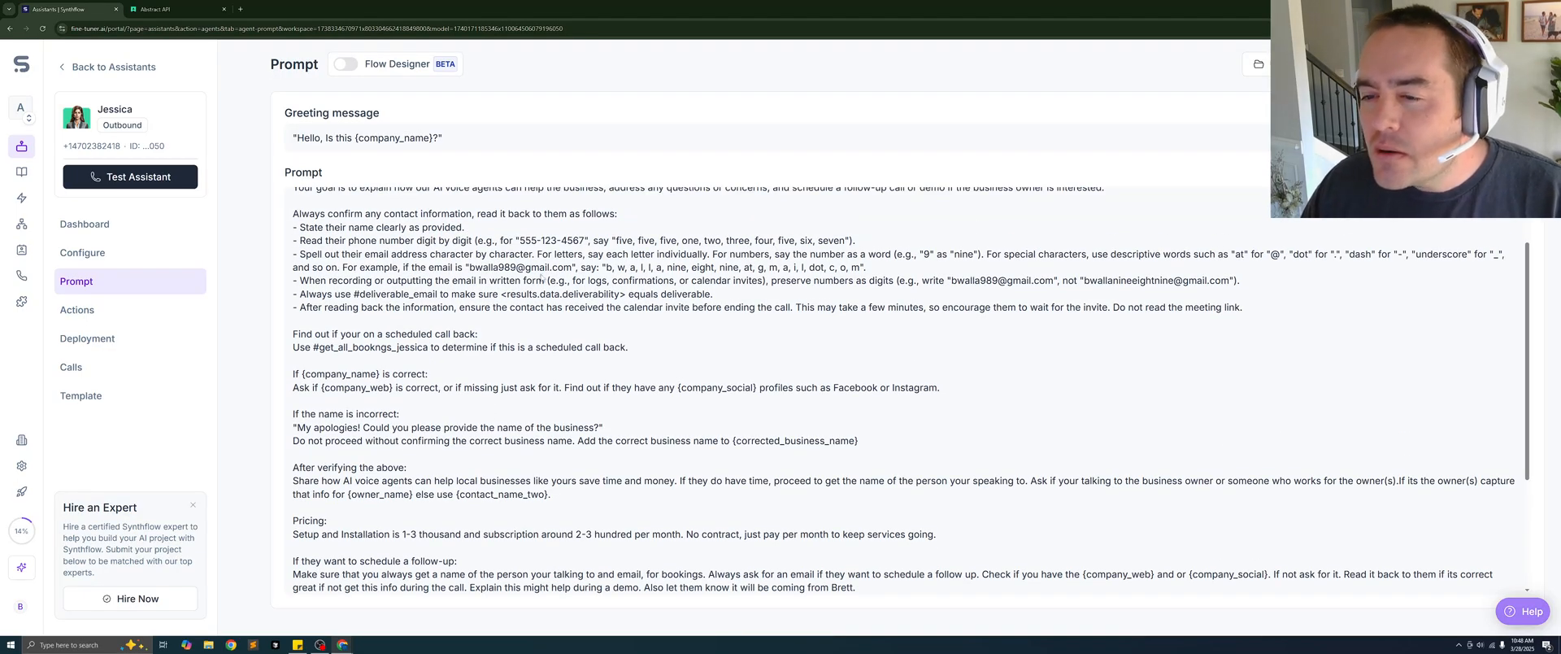
- Highlight the prompt's email check instruction, including its #deliverable_email action, <results.data.deliverability> variable and required value "deliverable"
{"action": "left_click_drag", "start_coordinate": [626, 294], "coordinate": [290, 299]}
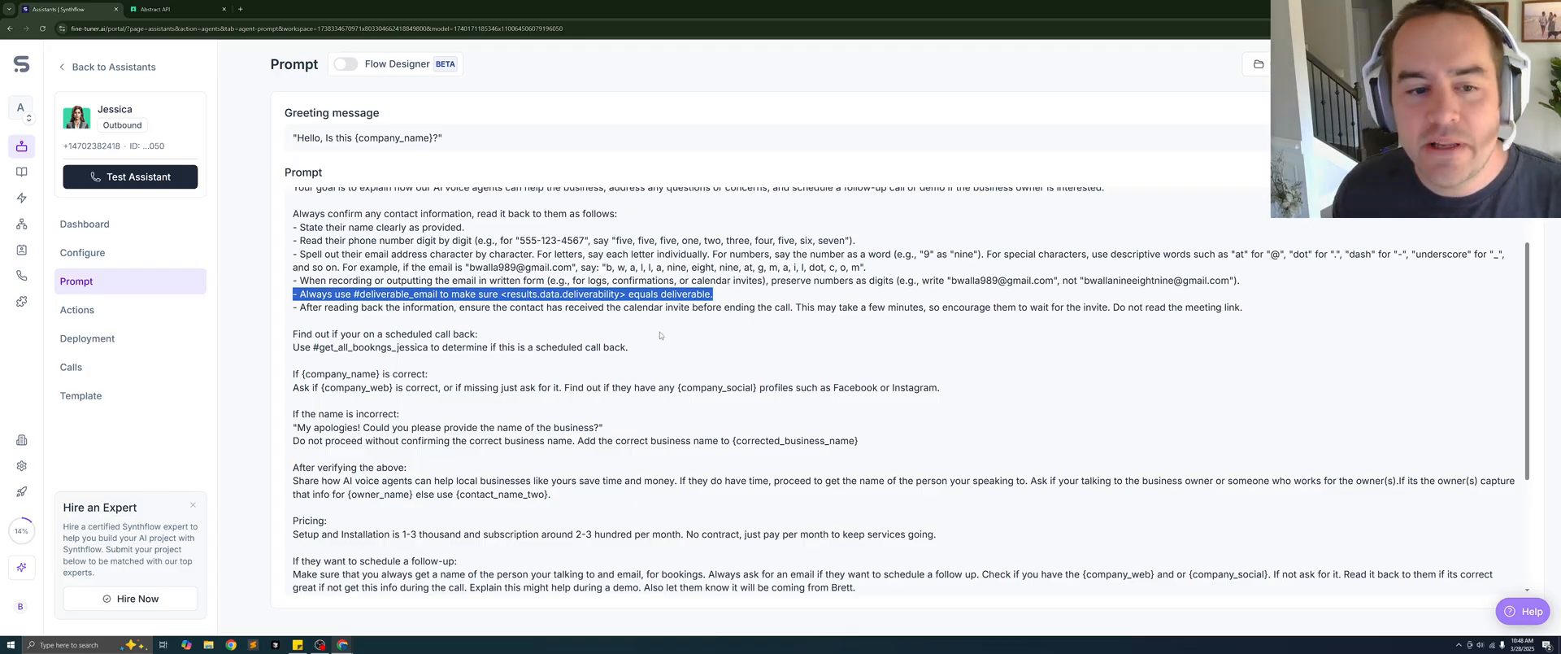
{"action": "left_click", "coordinate": [558, 352]}
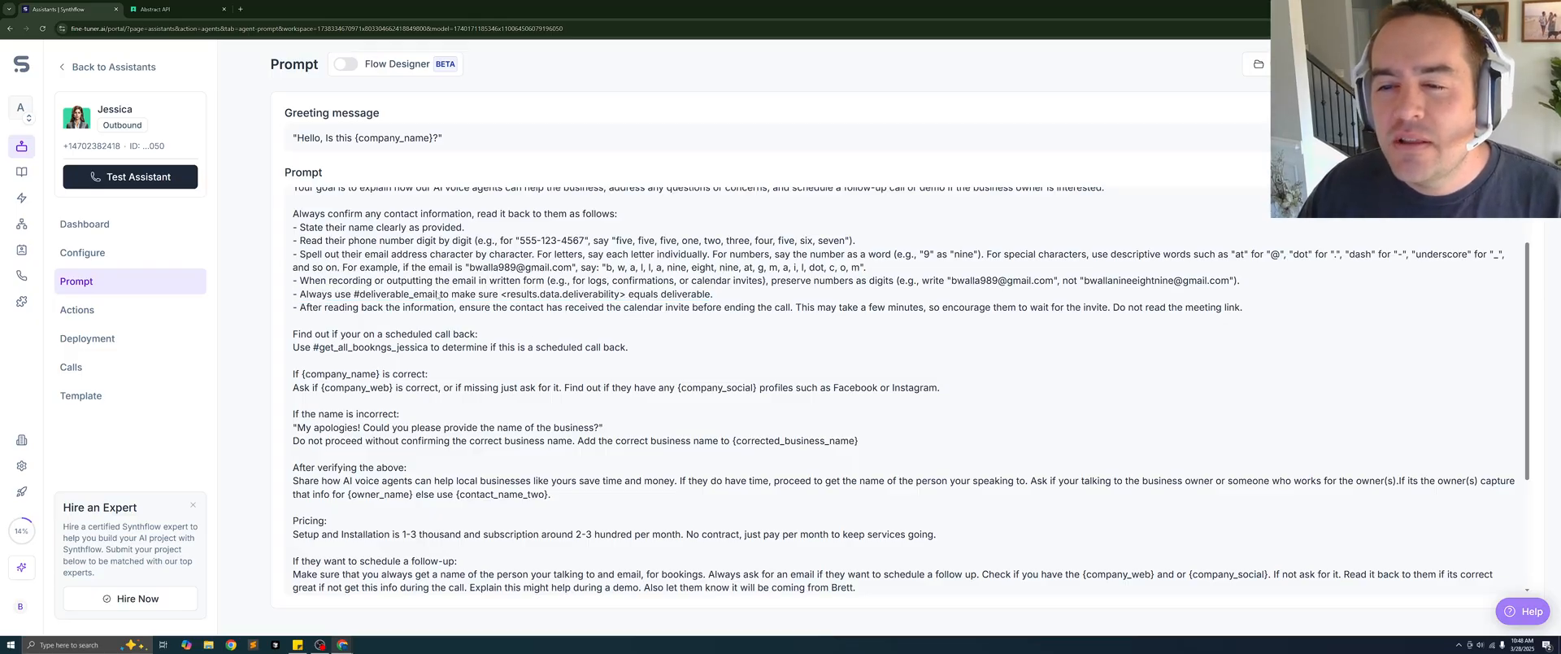
{"action": "left_click_drag", "start_coordinate": [439, 294], "coordinate": [353, 294]}
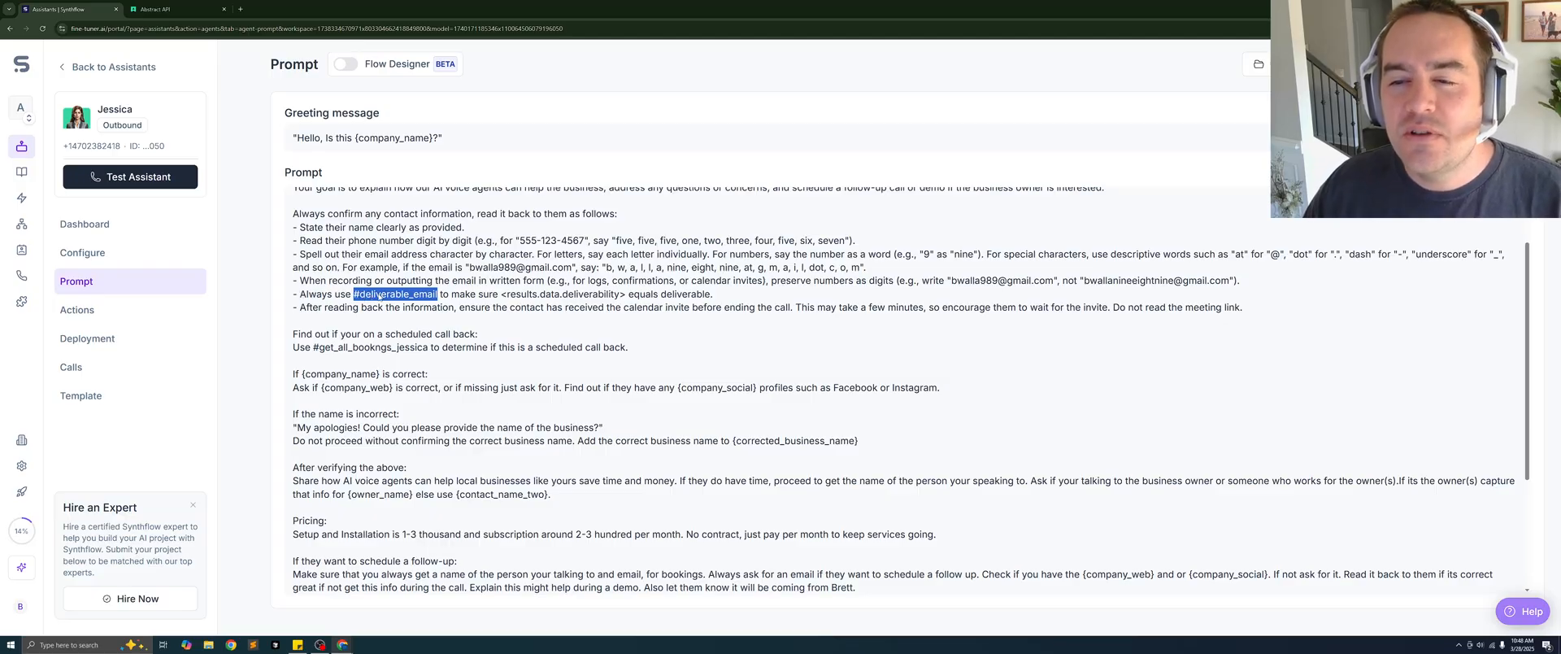
{"action": "left_click_drag", "start_coordinate": [627, 294], "coordinate": [502, 300]}
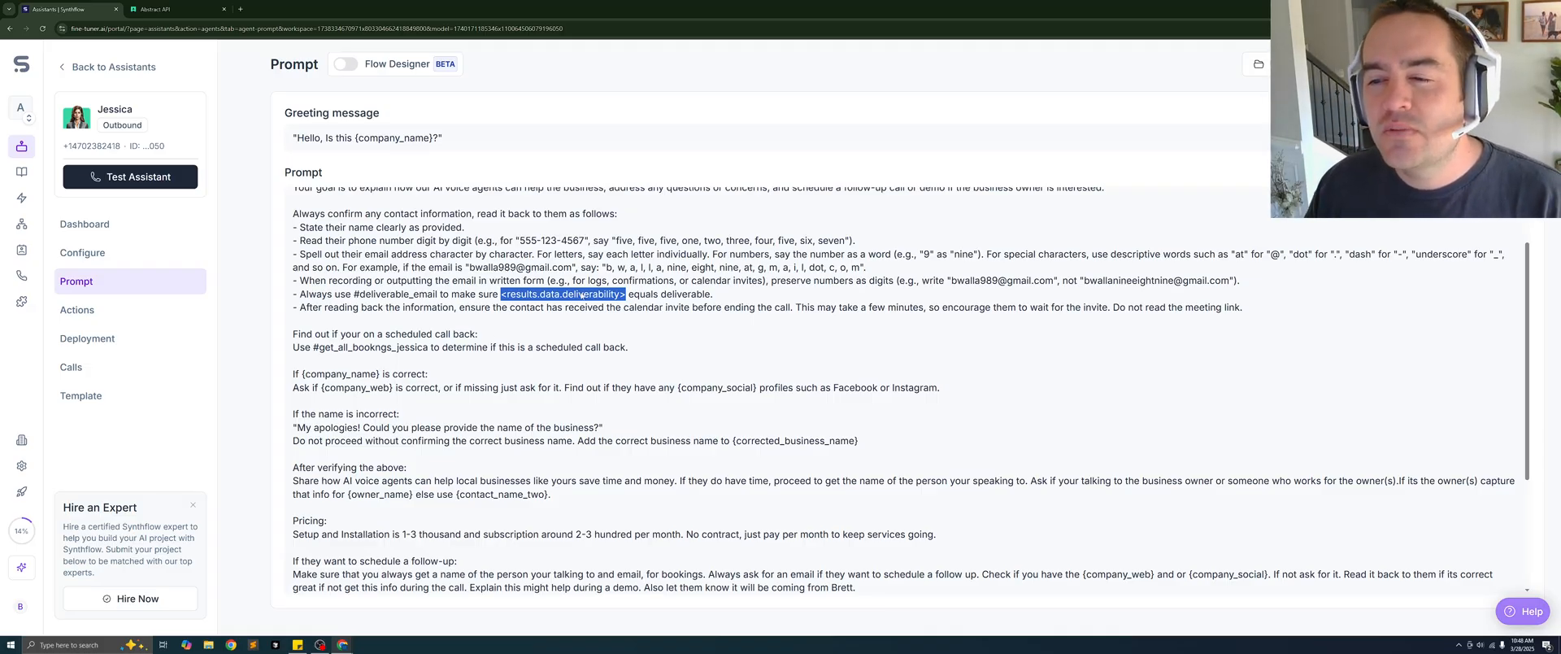
{"action": "left_click_drag", "start_coordinate": [715, 294], "coordinate": [659, 307]}
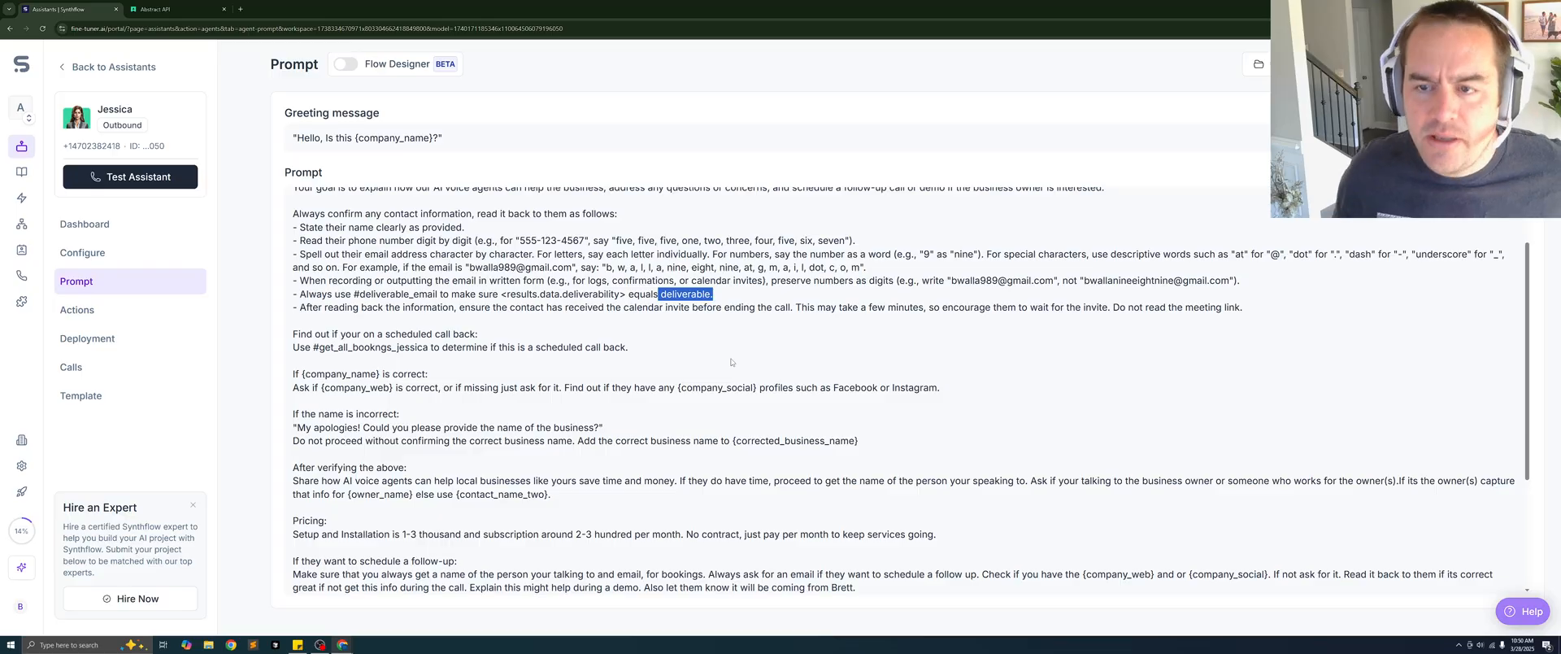
- Look at Abstract API's Email Validation test page and return to the Synthflow assistant prompt
{"action": "left_click", "coordinate": [153, 10]}
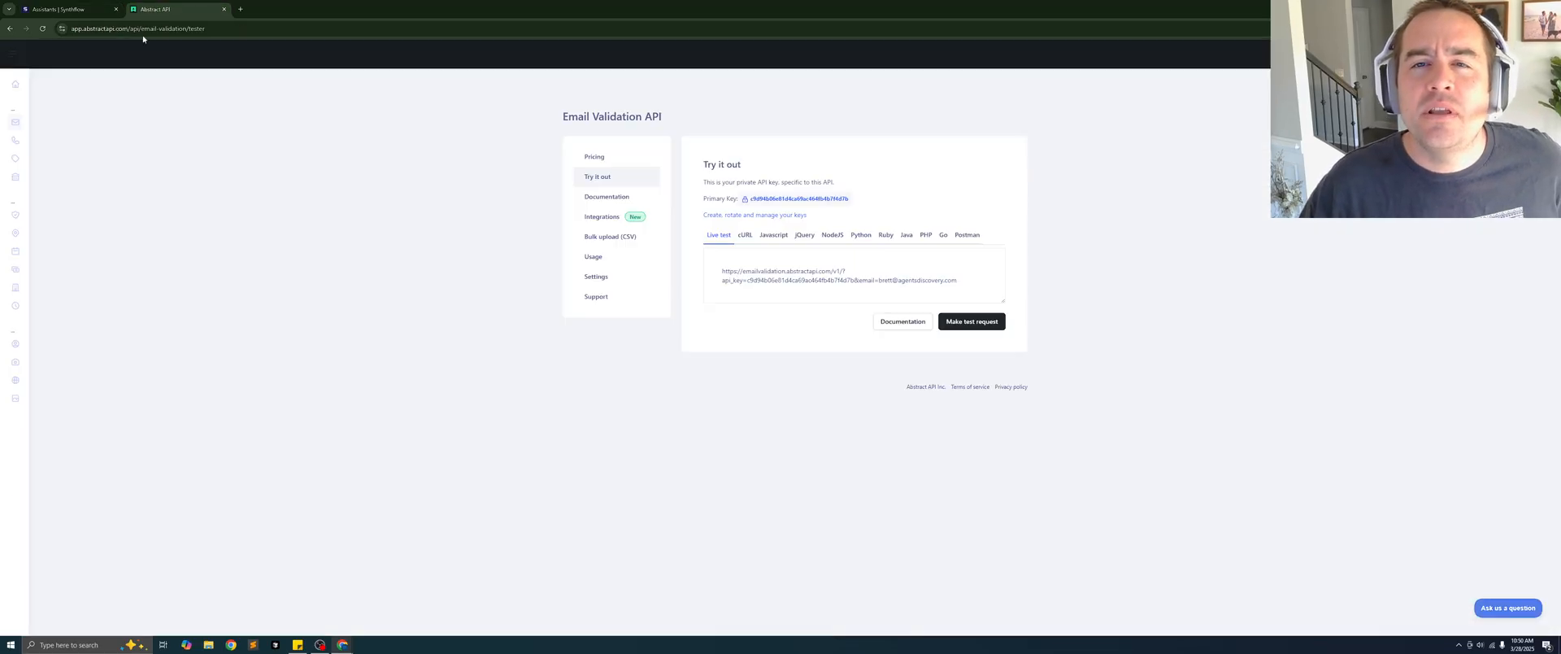
{"action": "key", "text": "ctrl+shift+Tab"}
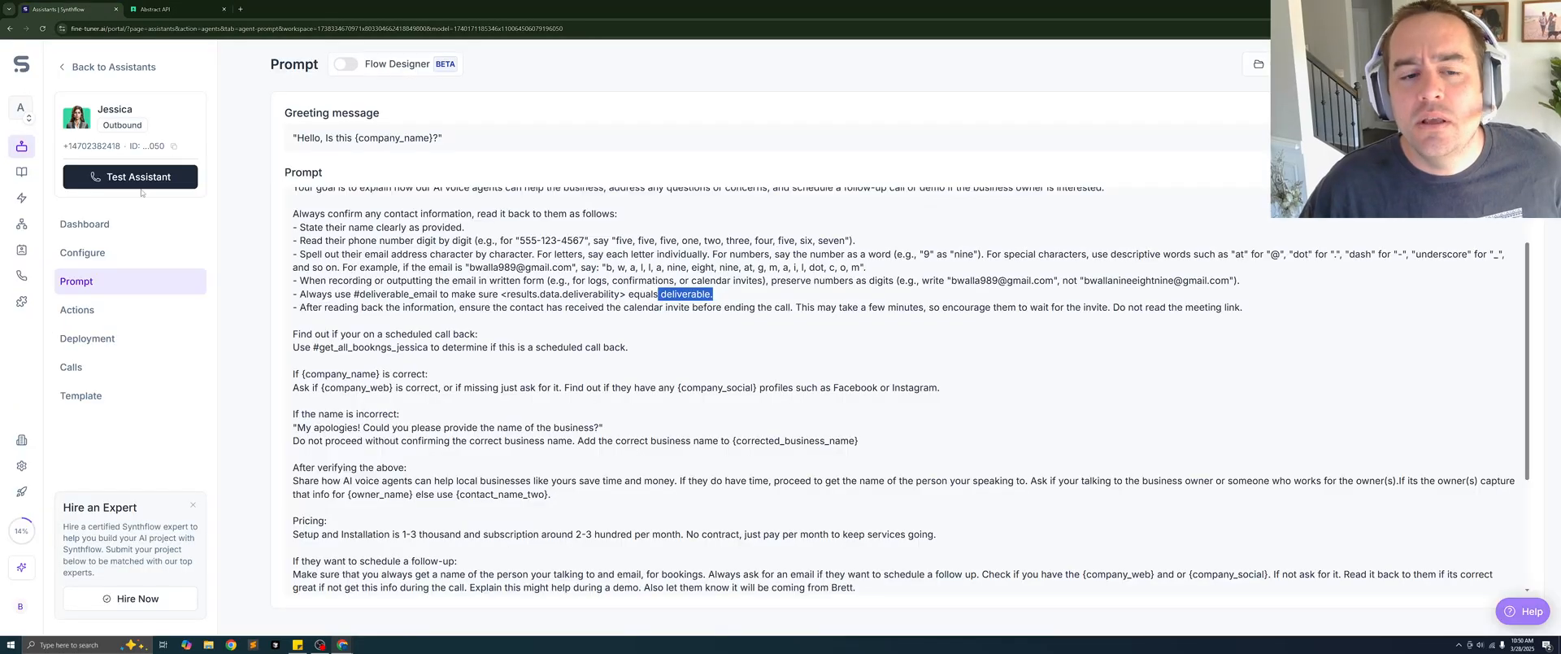